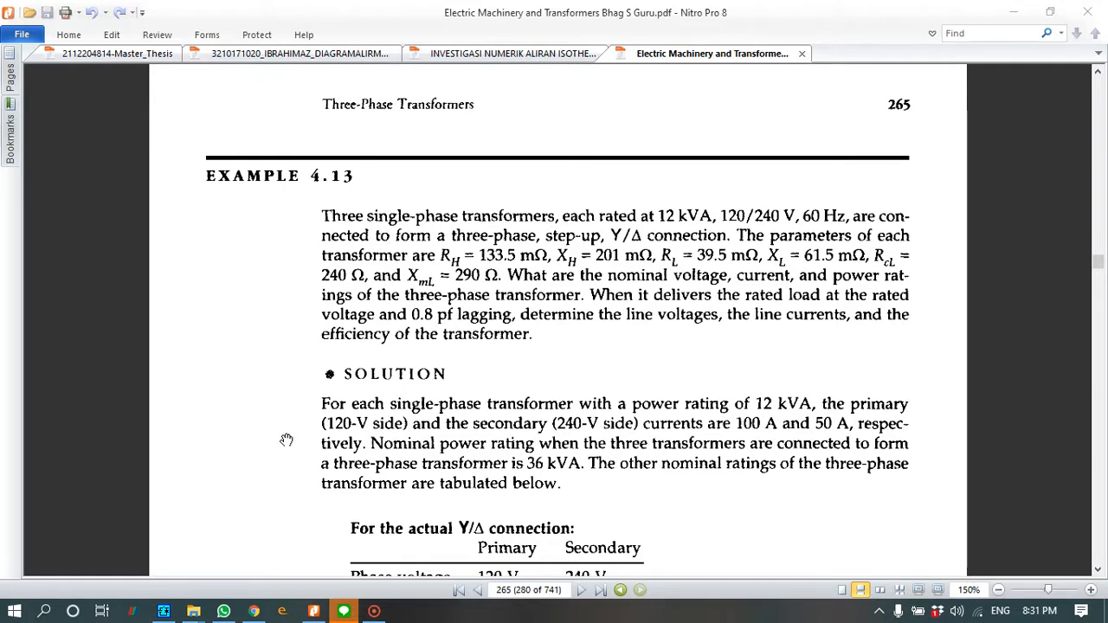
- Switch to PSIM and move the simulation control clock to the empty area above the Vphase_N voltmeter
left_click(164, 612)
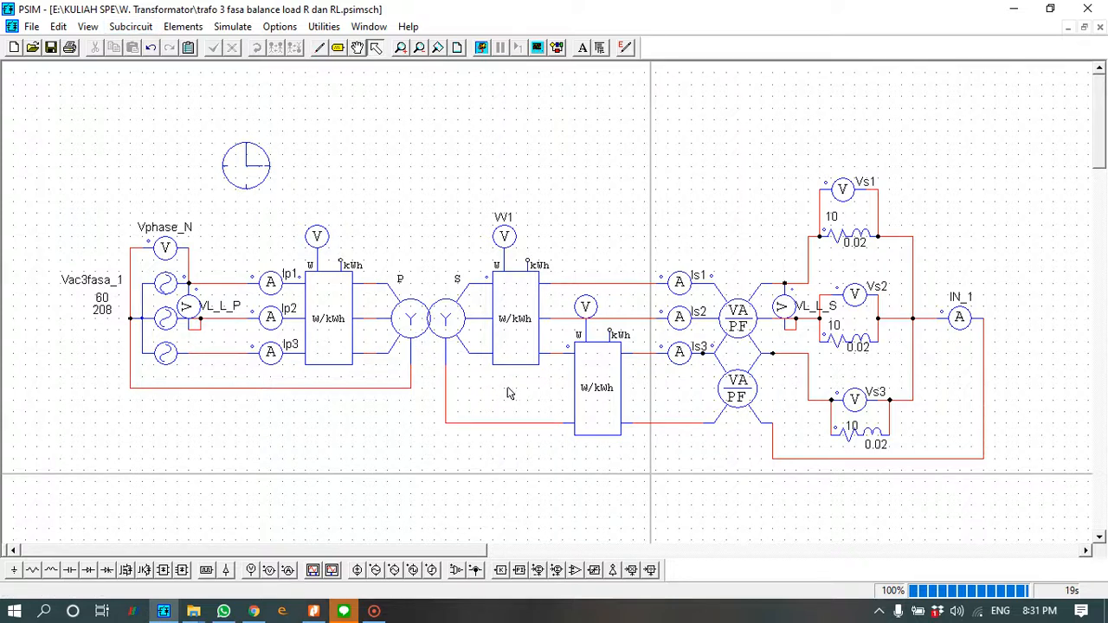
left_click(251, 160)
left_click_drag(252, 161, 198, 139)
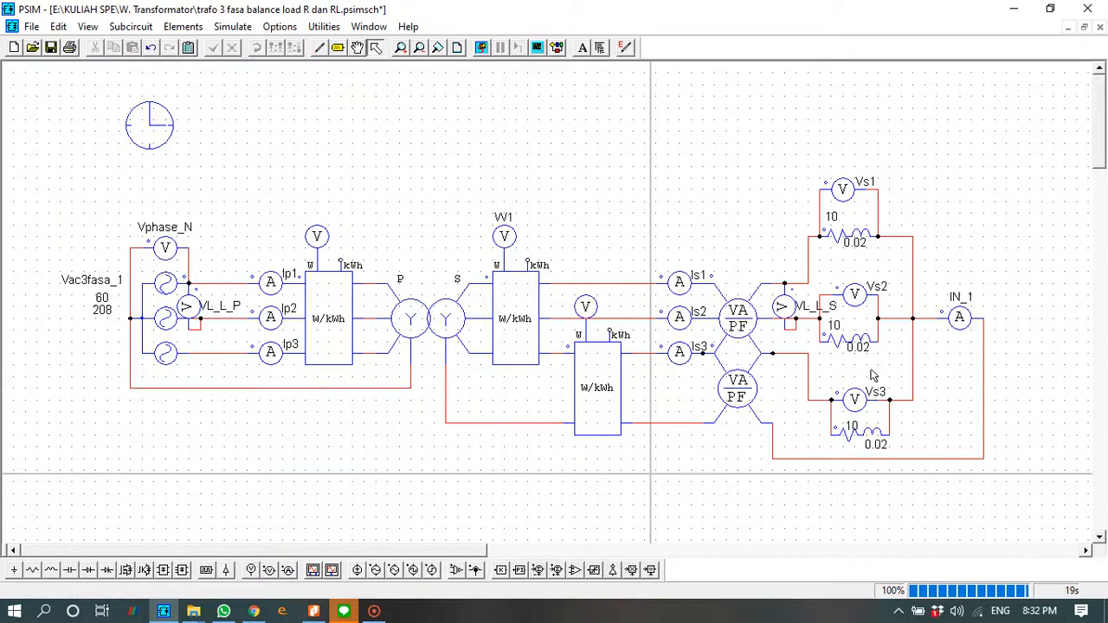
- Examine the three RL load branches on the transformer's secondary side, dismissing the notification that covers the schematic
left_click(853, 326)
left_click(852, 233)
left_click(866, 433)
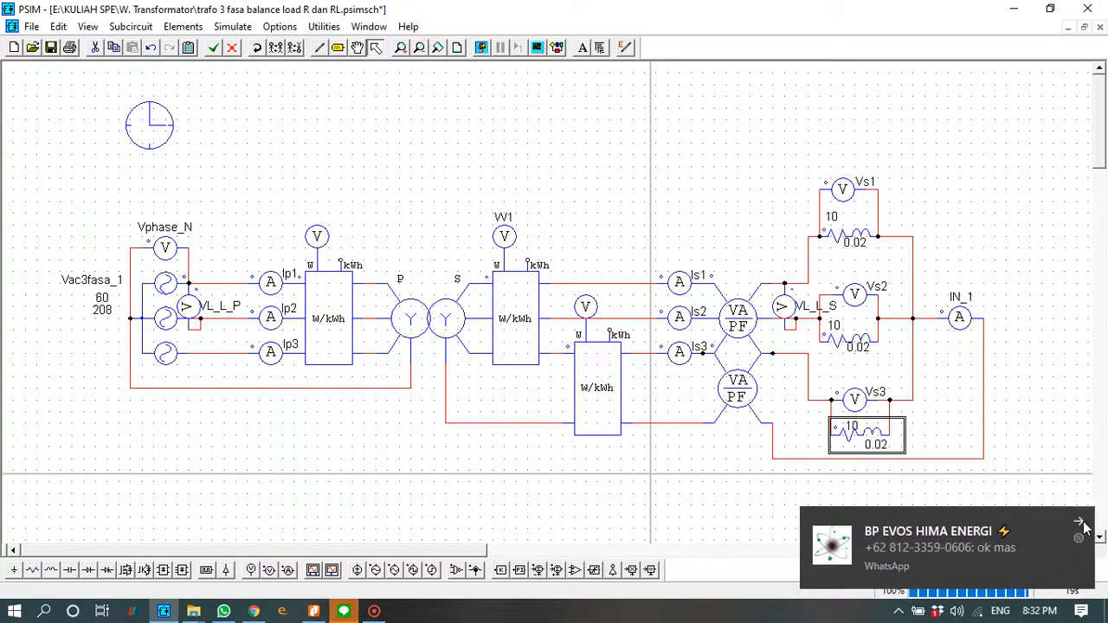
left_click(1080, 524)
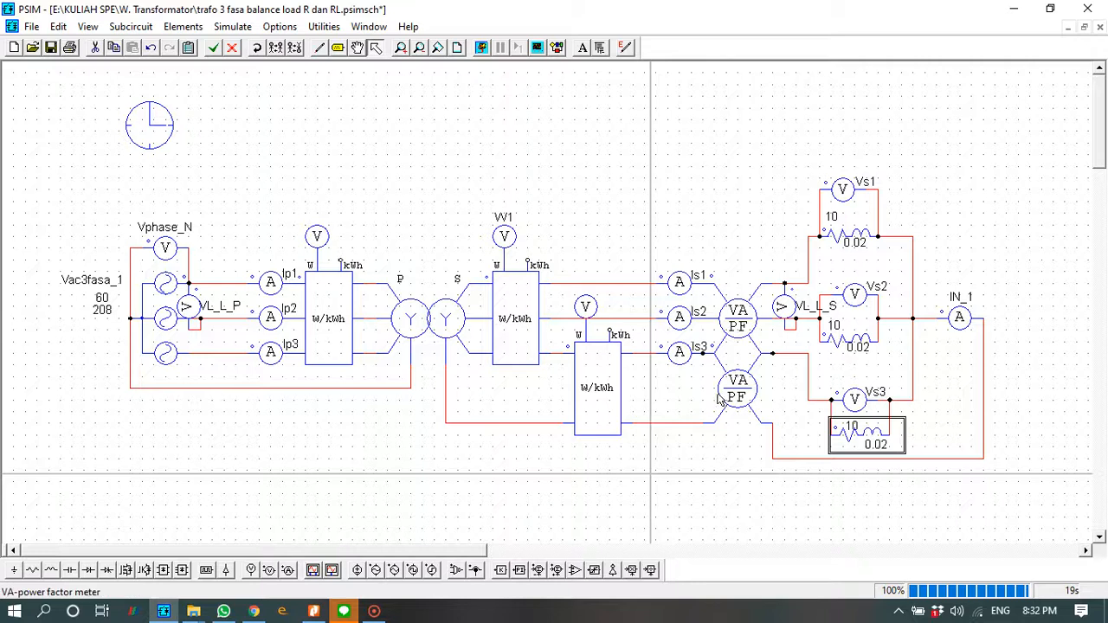
left_click(588, 488)
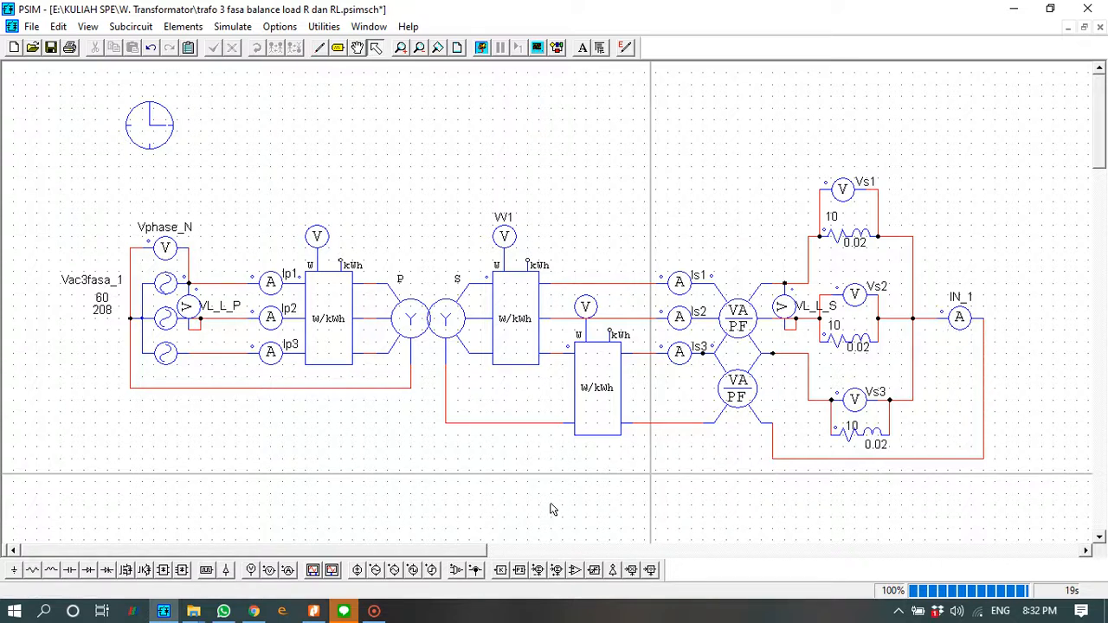
scroll(549, 510, "down", 3)
scroll(549, 511, "down", 6)
scroll(549, 511, "up", 8)
- Switch to the textbook PDF in Nitro Pro and read Example 4.13 through to the equivalent circuit in Figure 4.45
left_click(314, 612)
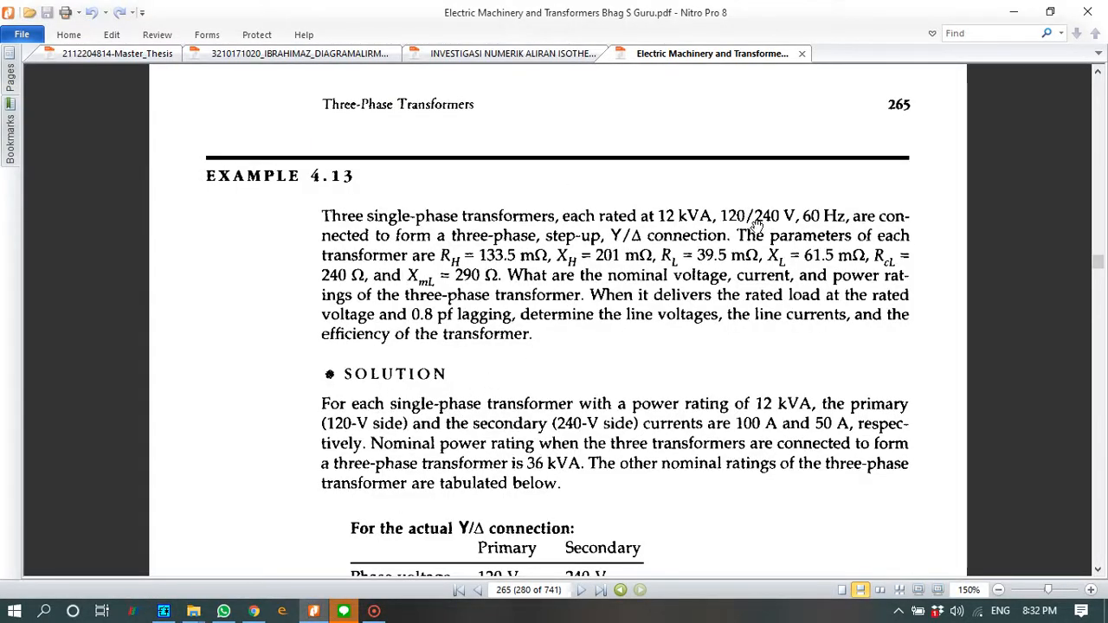
scroll(651, 238, "up", 1)
scroll(649, 236, "up", 1)
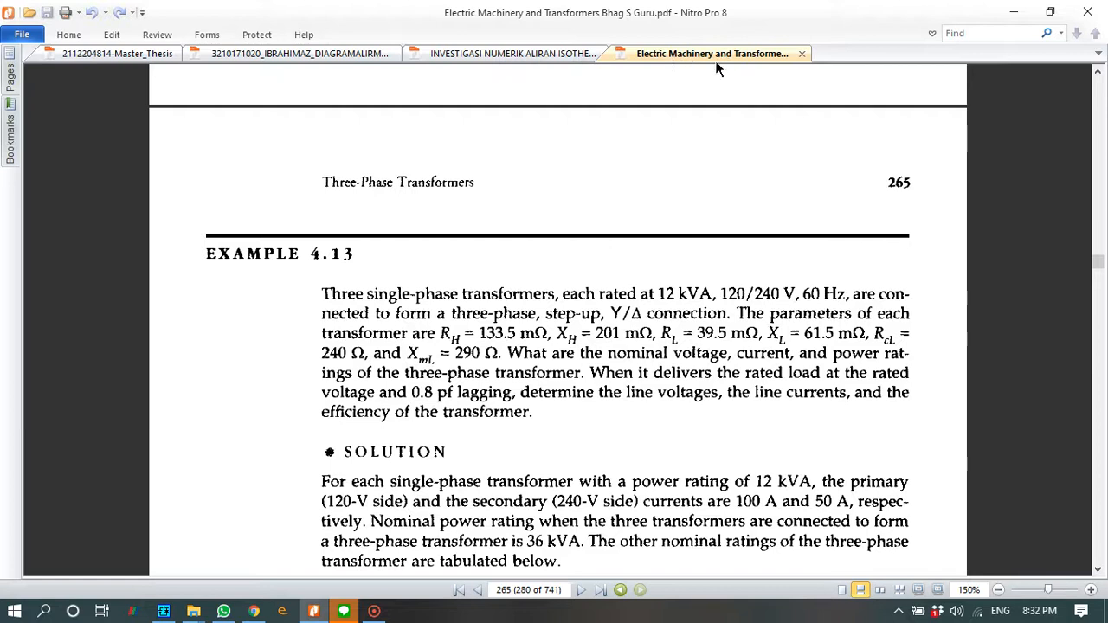
scroll(505, 258, "down", 2)
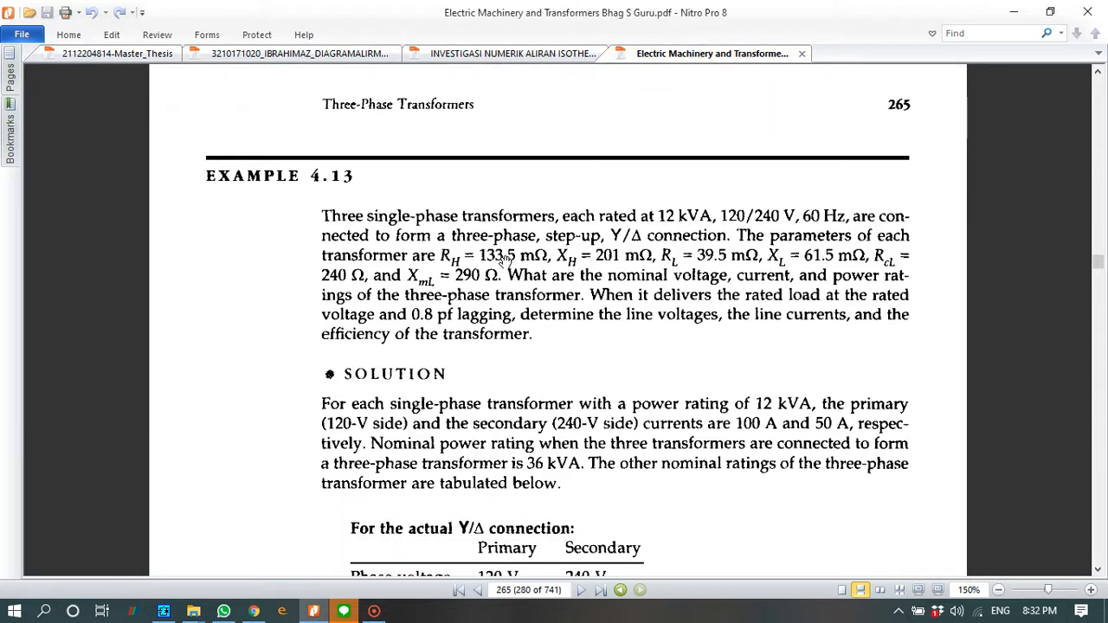
scroll(505, 258, "down", 1)
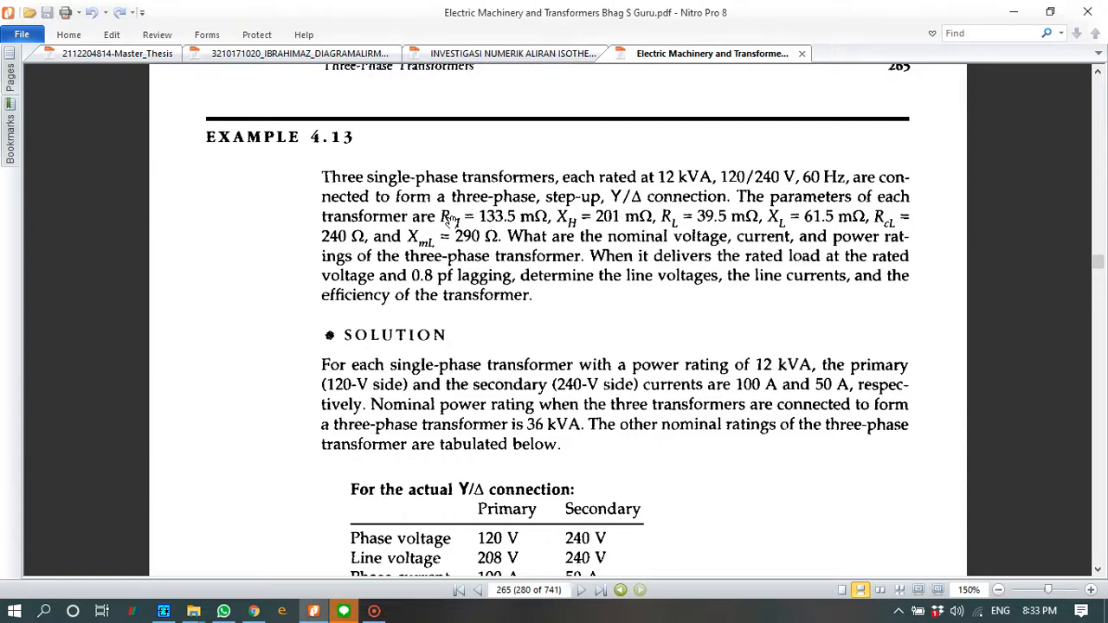
scroll(481, 470, "down", 1)
scroll(482, 470, "down", 8)
scroll(660, 426, "down", 2)
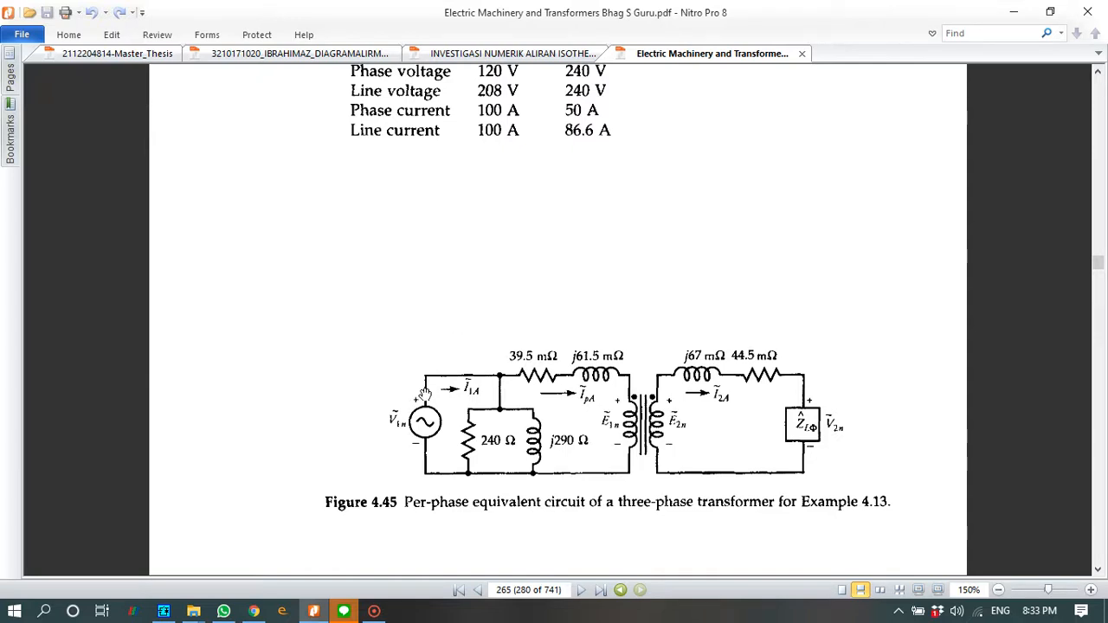
- Return to PSIM and review the parameters of the three-phase Y/Y transformer, keeping its symbol in view
left_click(163, 611)
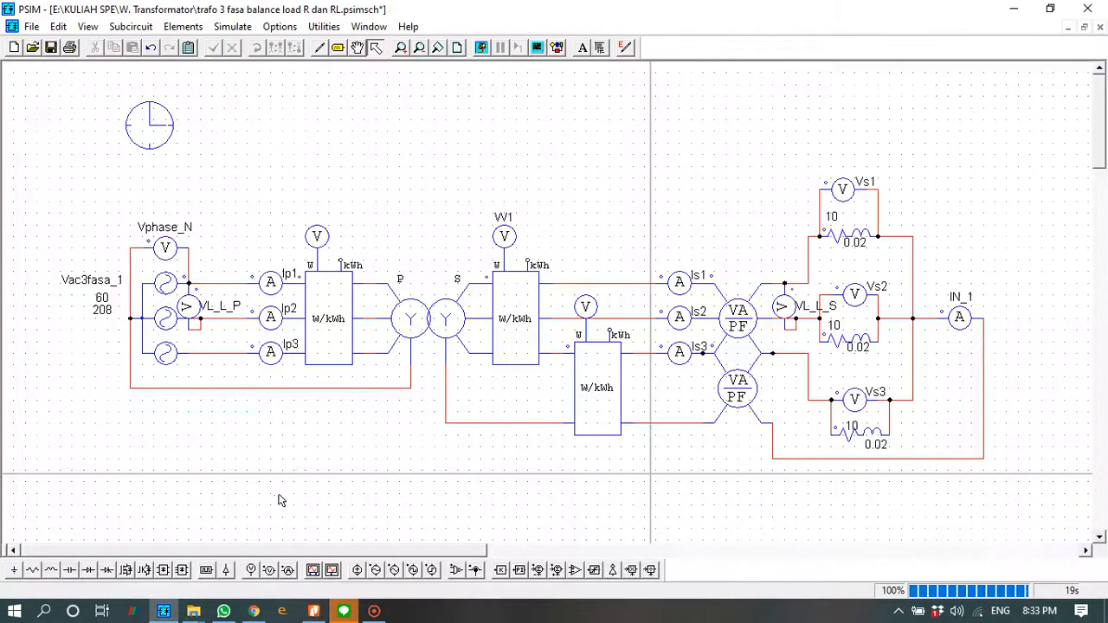
double_click(413, 342)
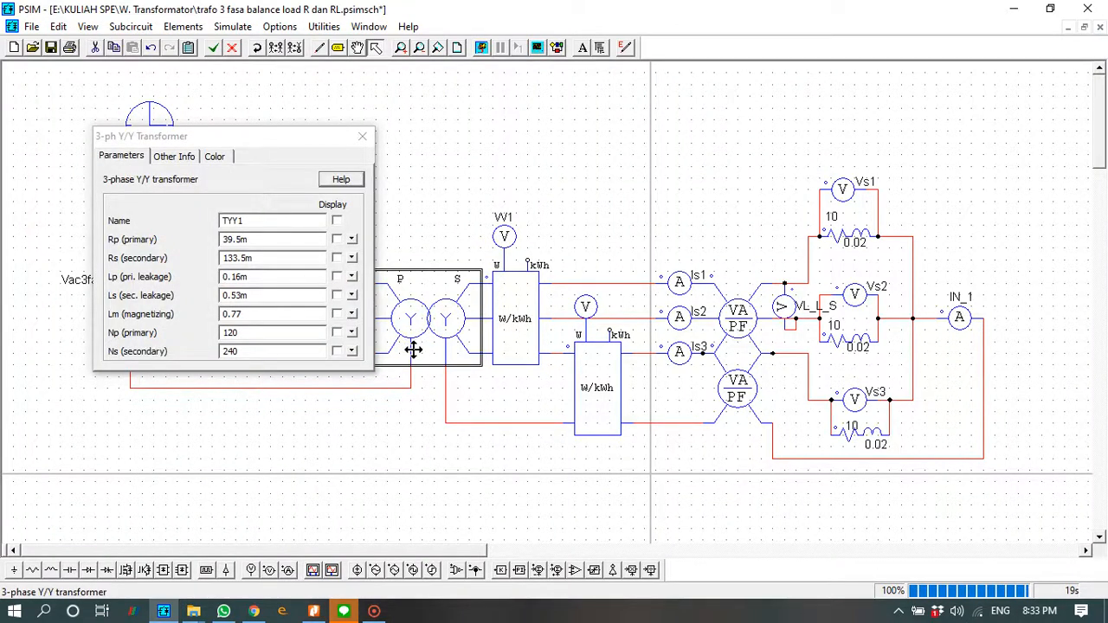
left_click_drag(275, 138, 274, 195)
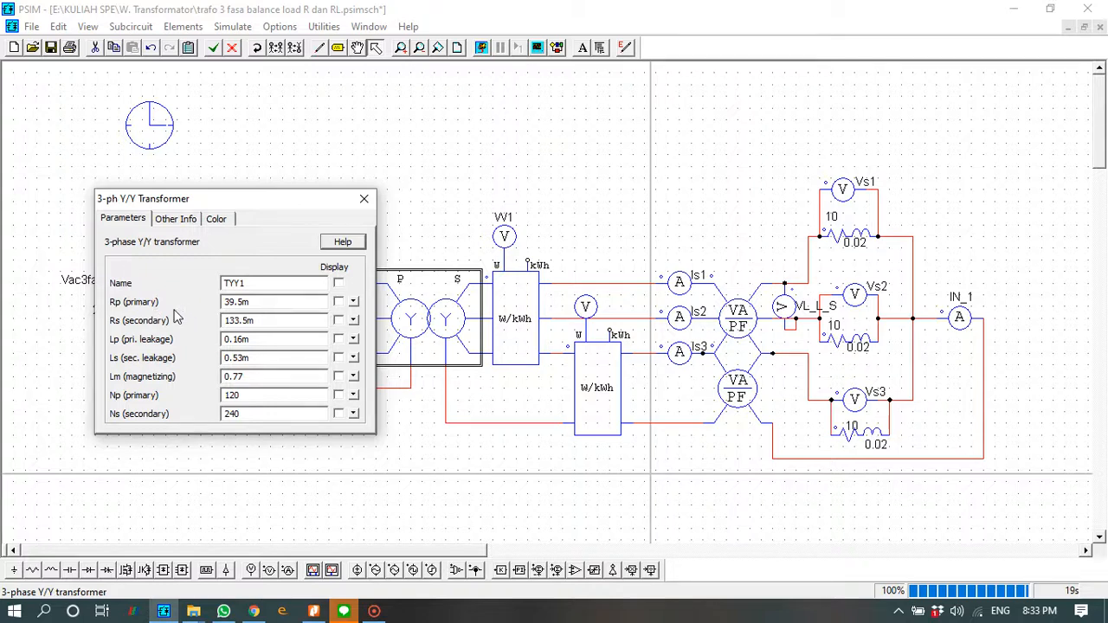
left_click(255, 302)
left_click_drag(287, 203, 187, 193)
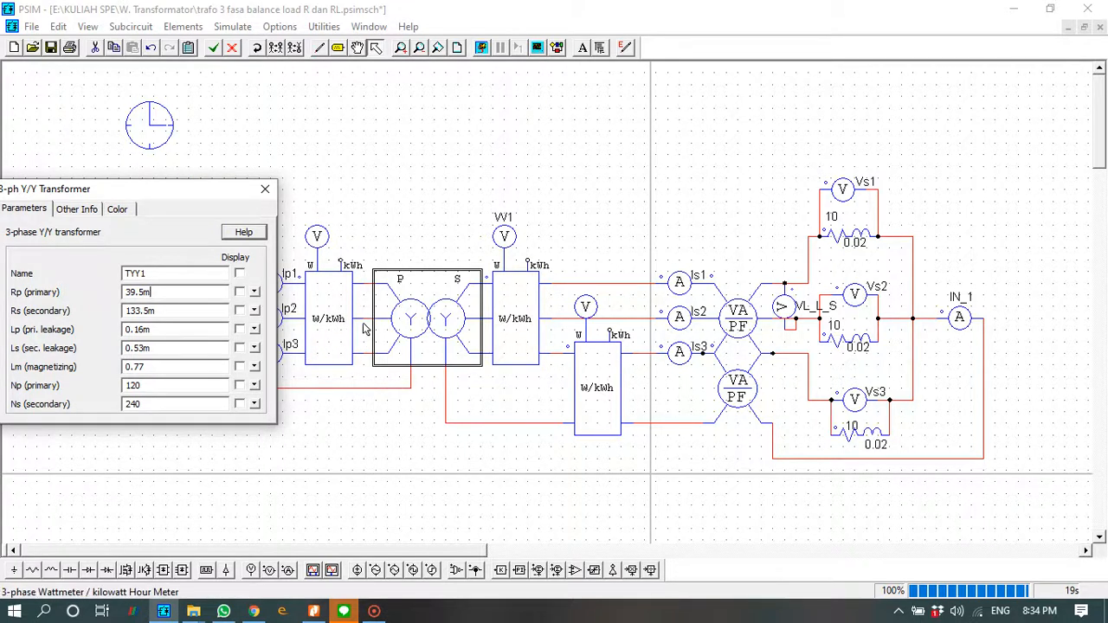
left_click_drag(170, 186, 217, 189)
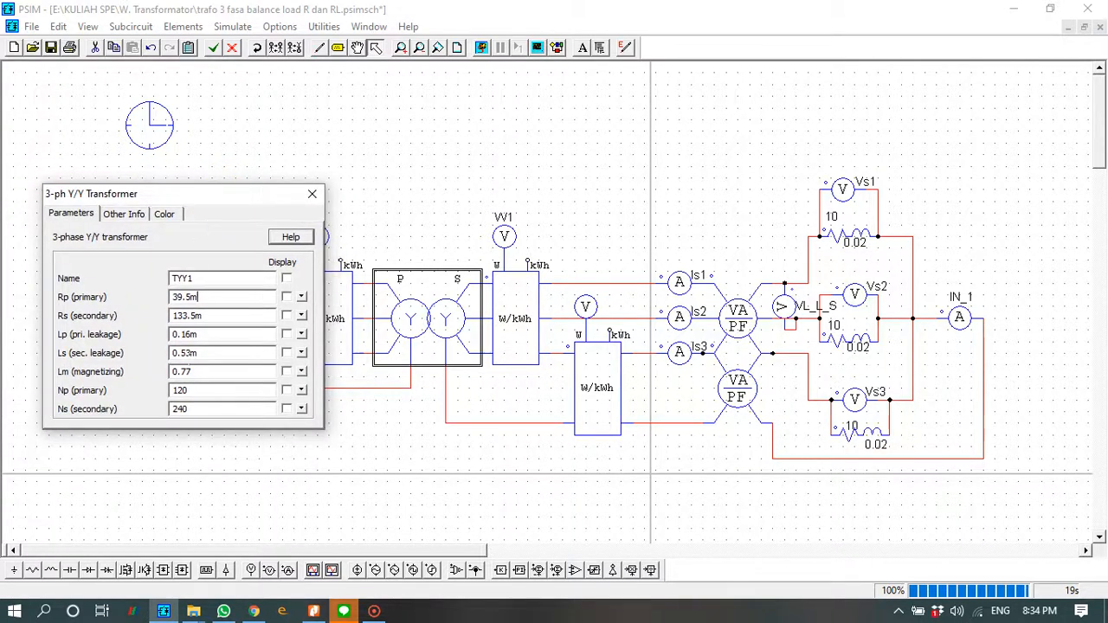
- Check the transformer data given in Example 4.13 of the textbook PDF, and return to the PSIM schematic
left_click(312, 611)
scroll(441, 350, "up", 5)
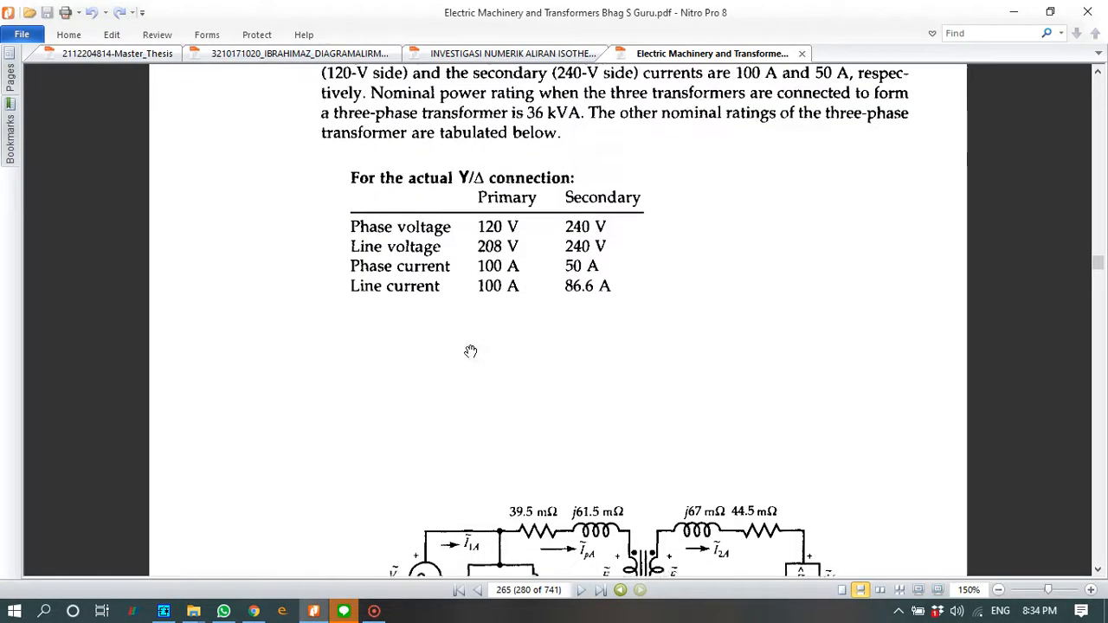
scroll(580, 307, "up", 3)
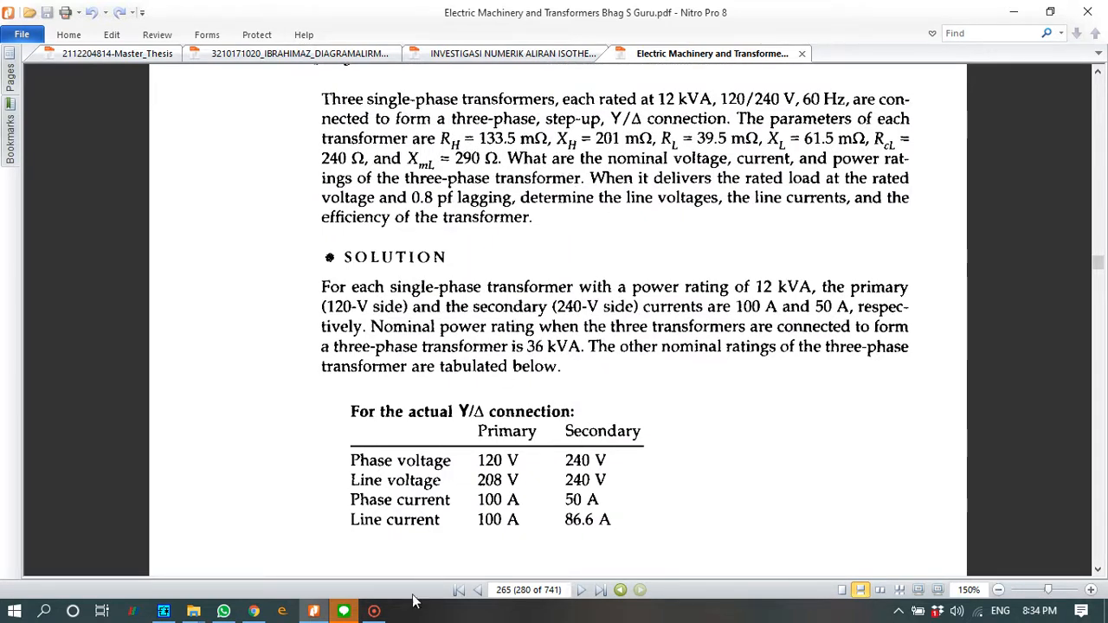
left_click(164, 611)
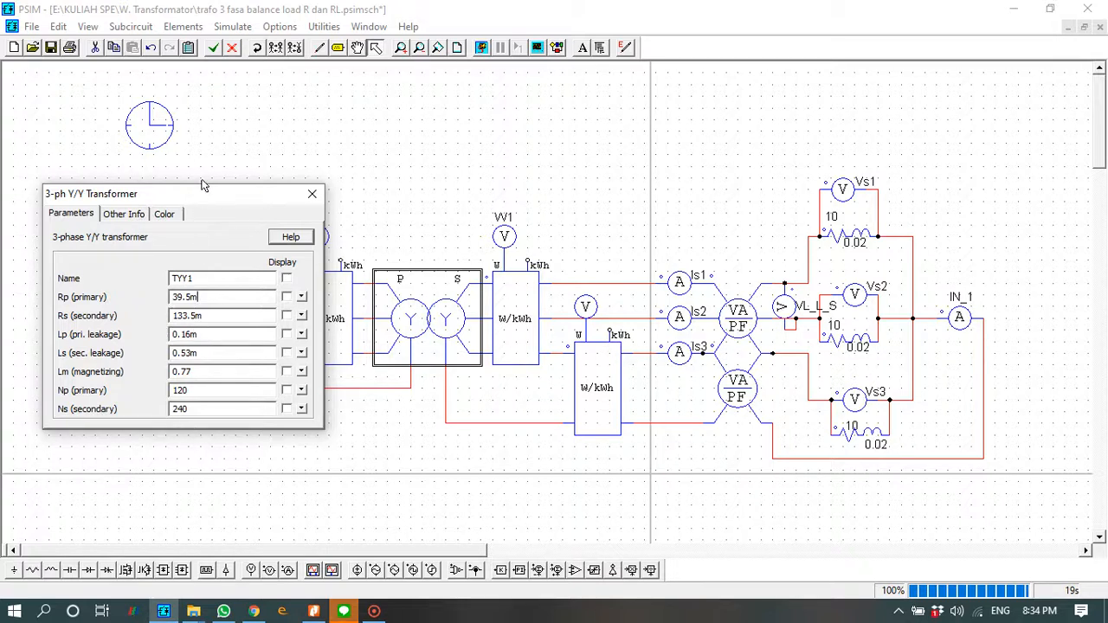
- Close the Y/Y transformer's parameter dialog and examine the transformer's primary and secondary sides in the schematic
left_click_drag(213, 193, 288, 169)
left_click_drag(431, 28, 394, 84)
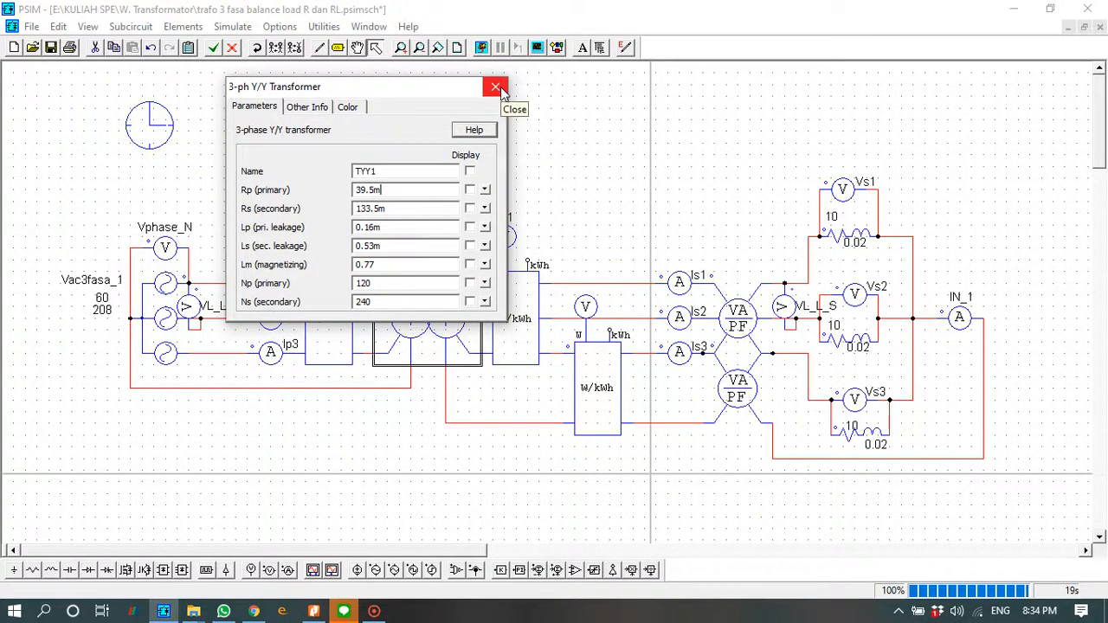
left_click(496, 87)
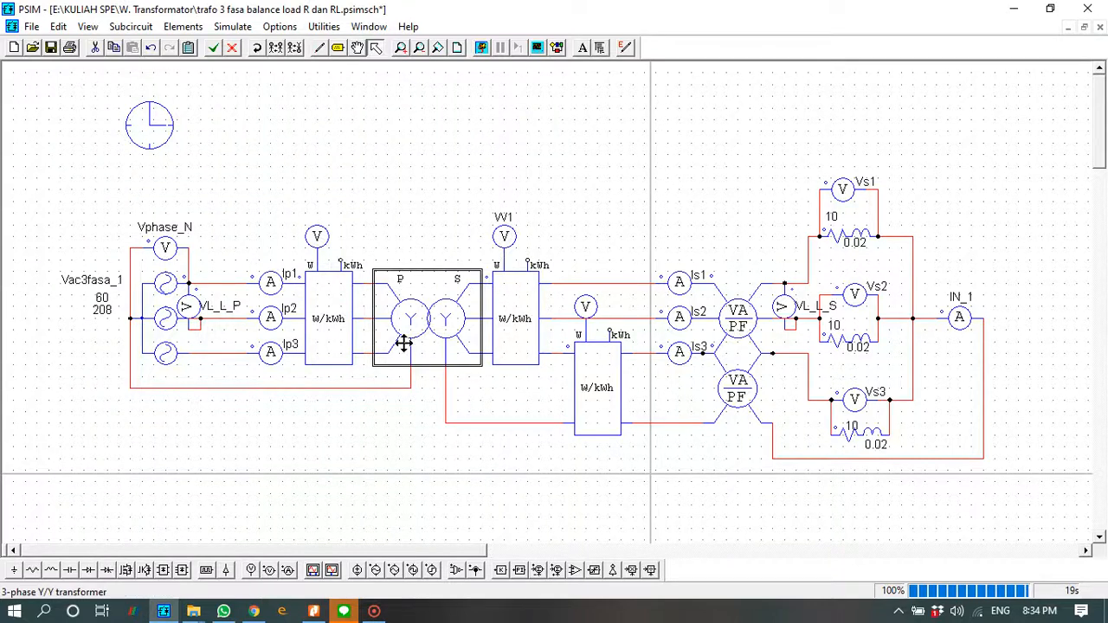
left_click(465, 346)
left_click(441, 317)
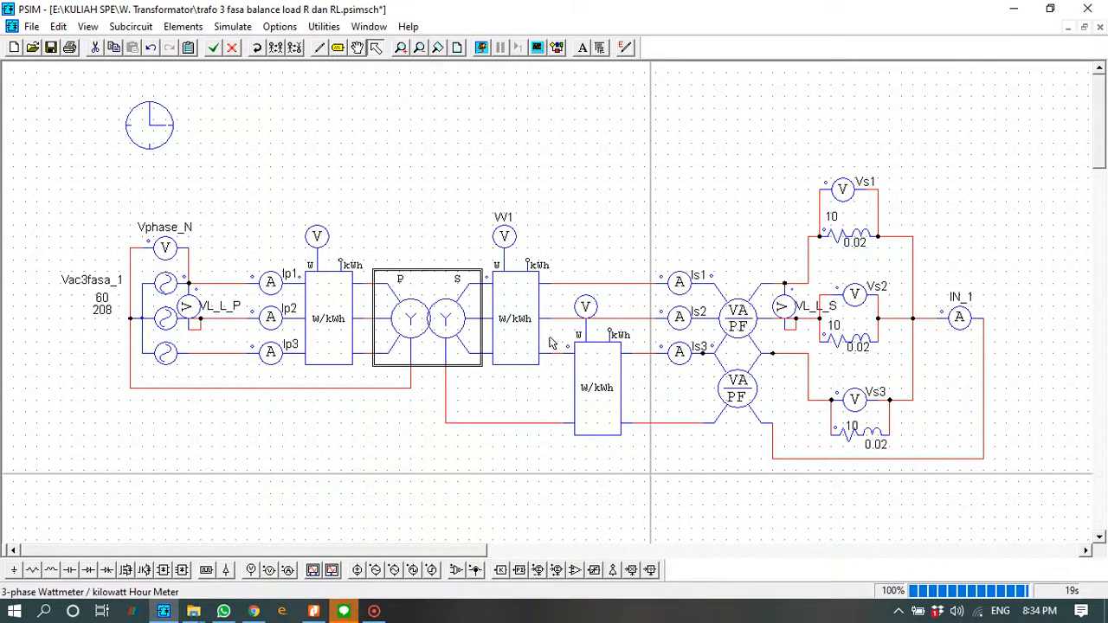
left_click(405, 468)
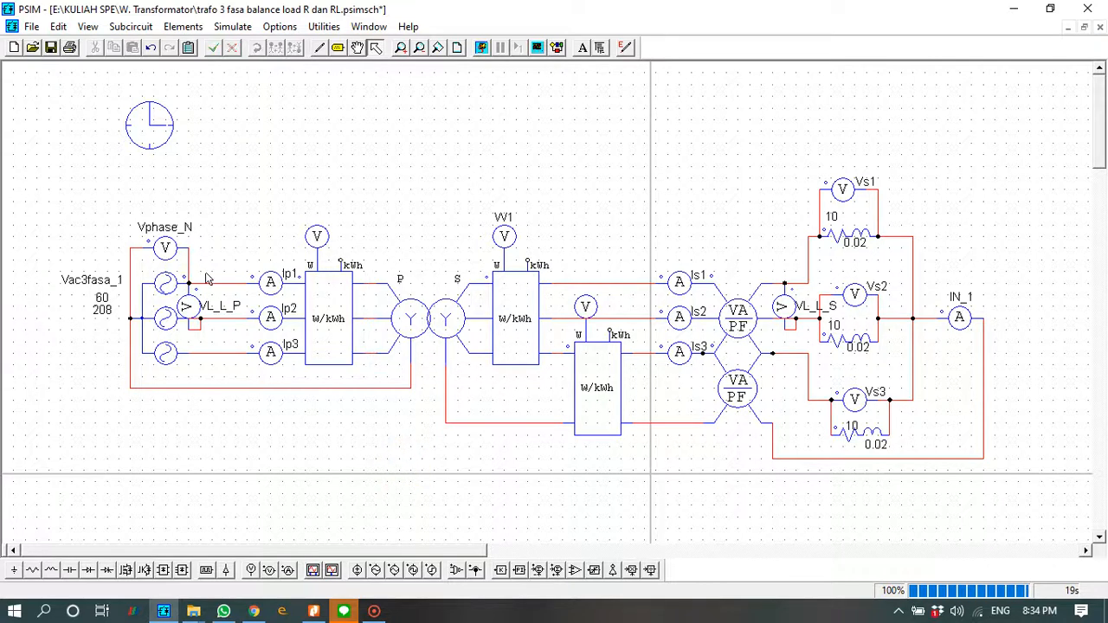
- Examine the three-phase source and the primary-side meters Vphase_N, VL_L_P, Ip1, Ip2, Ip3 and the three-phase wattmeter
left_click(156, 310)
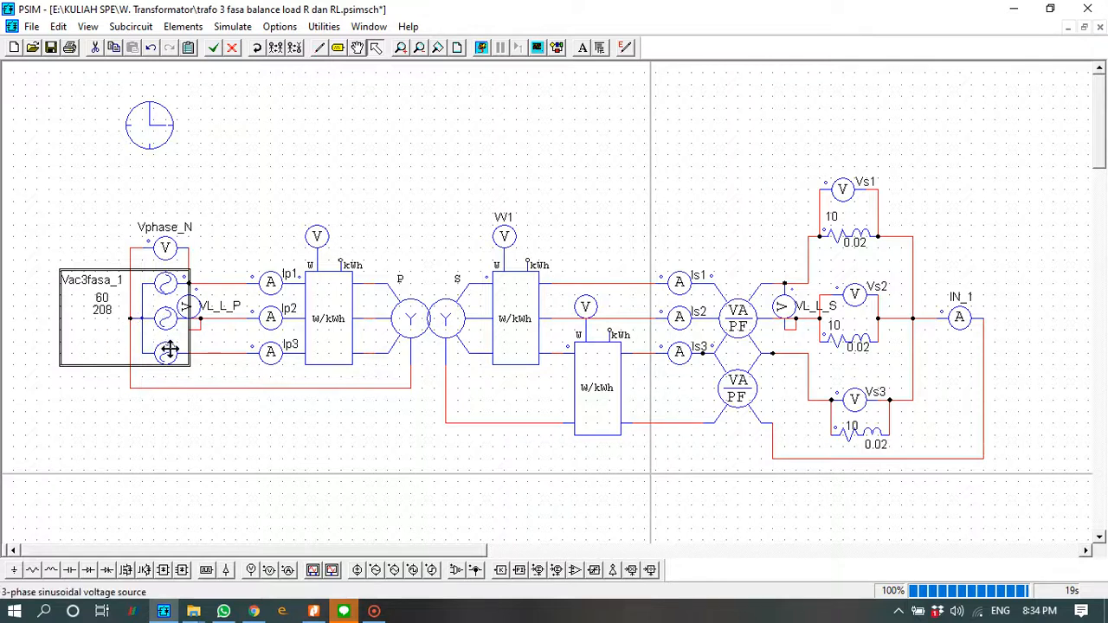
left_click(247, 239)
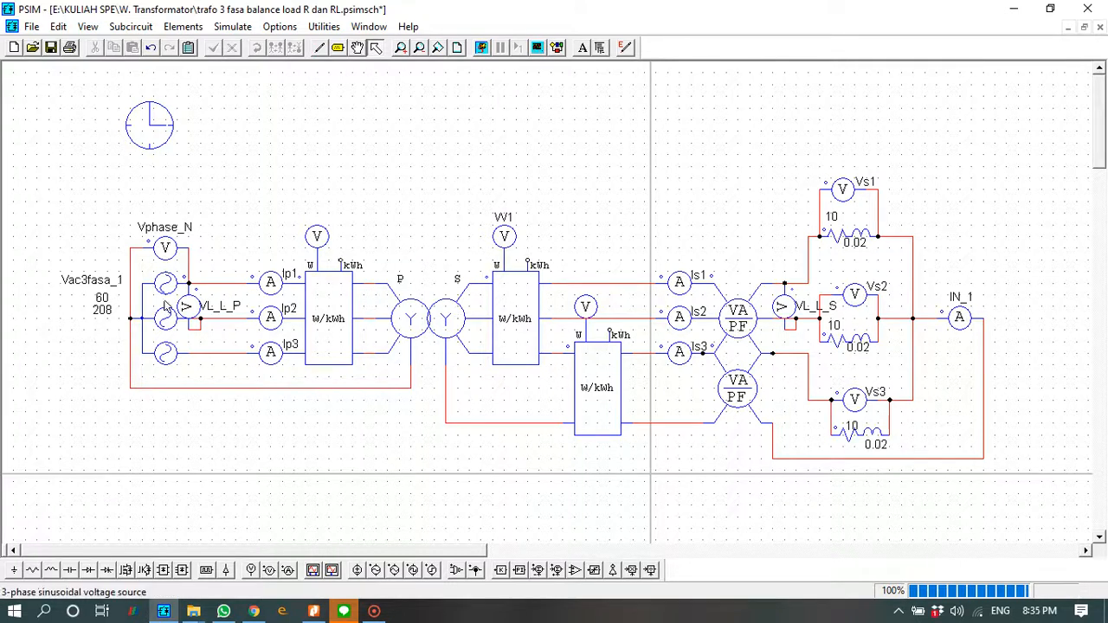
left_click(176, 258)
left_click(217, 308)
left_click(166, 249)
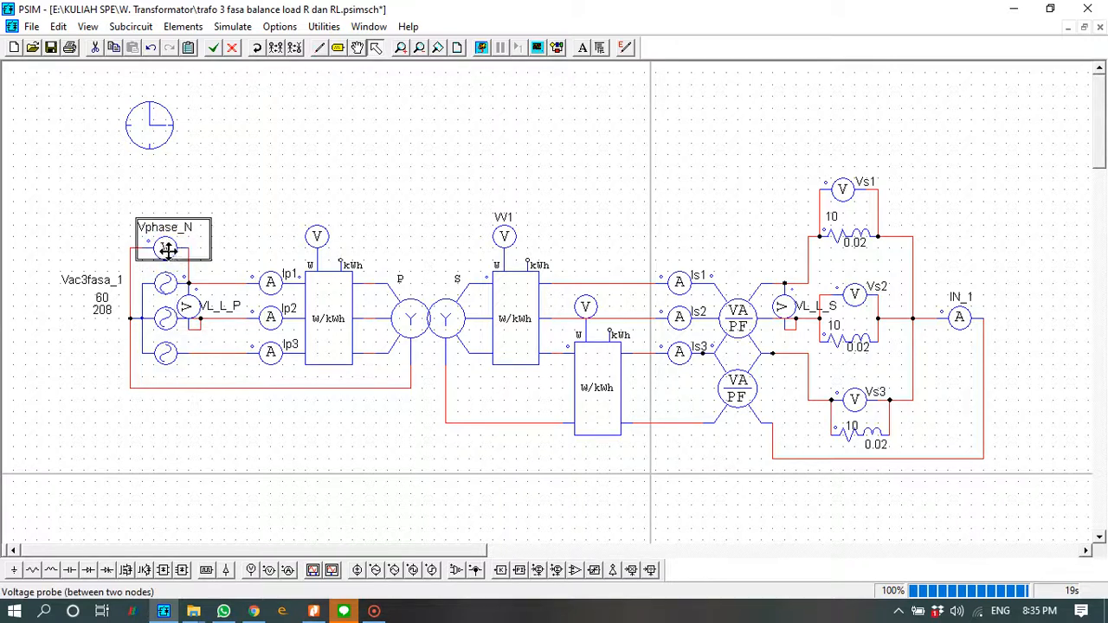
left_click(195, 314)
left_click(270, 282)
left_click(270, 317)
left_click(270, 351)
left_click(317, 354)
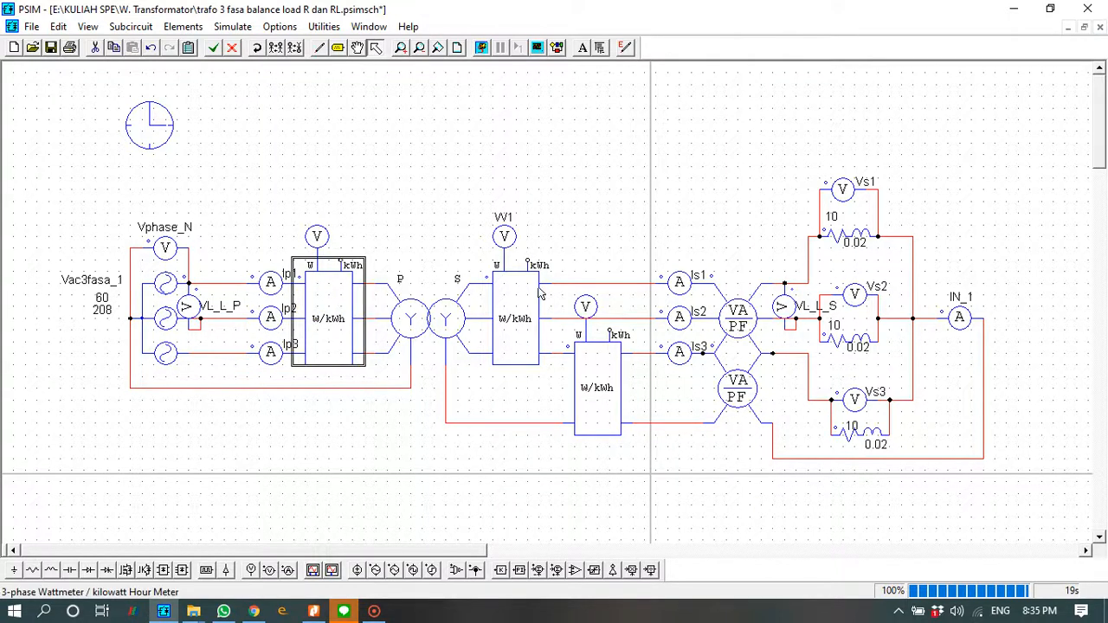
- Examine the secondary-side meters: both wattmeters, ammeters Is1, Is2 and Is3, and the two VA/PF meters
left_click(519, 333)
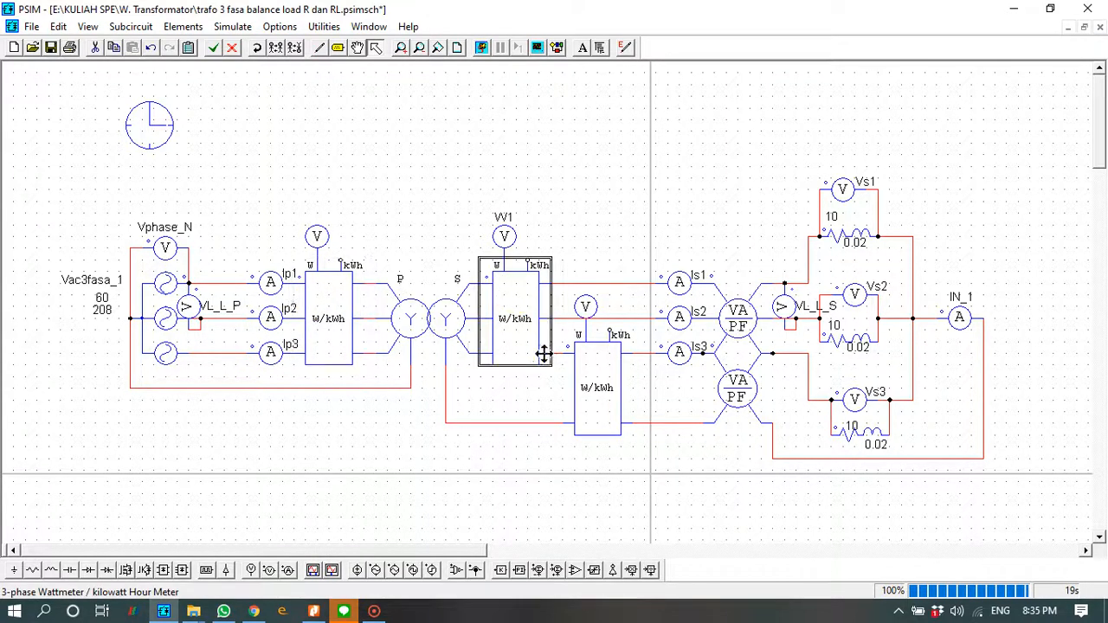
left_click(611, 384)
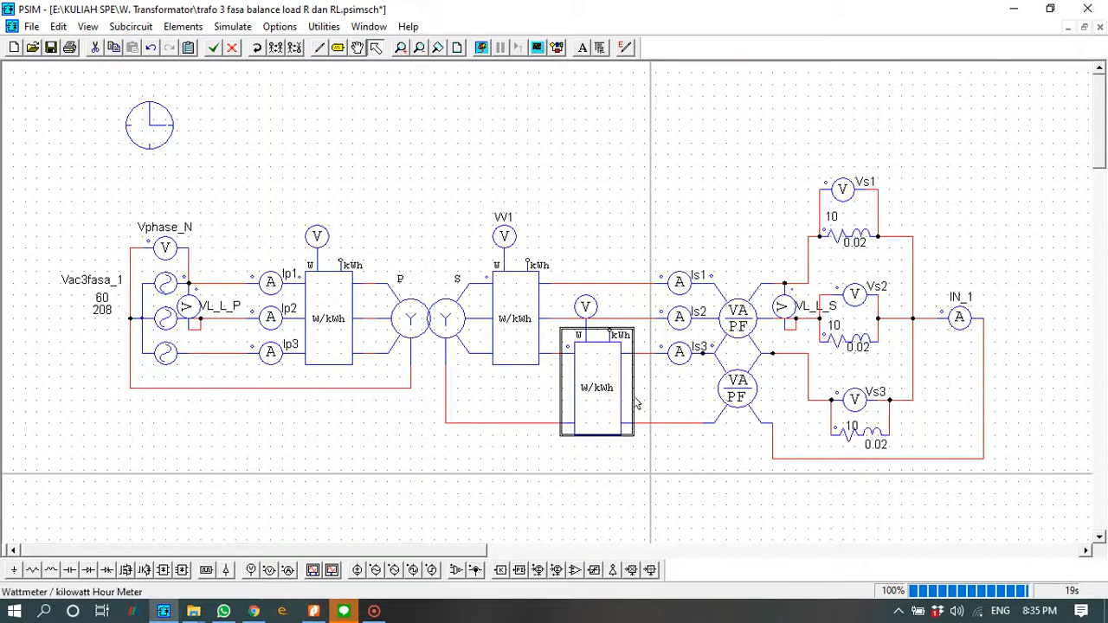
left_click(679, 284)
left_click(681, 319)
left_click(680, 351)
left_click(738, 322)
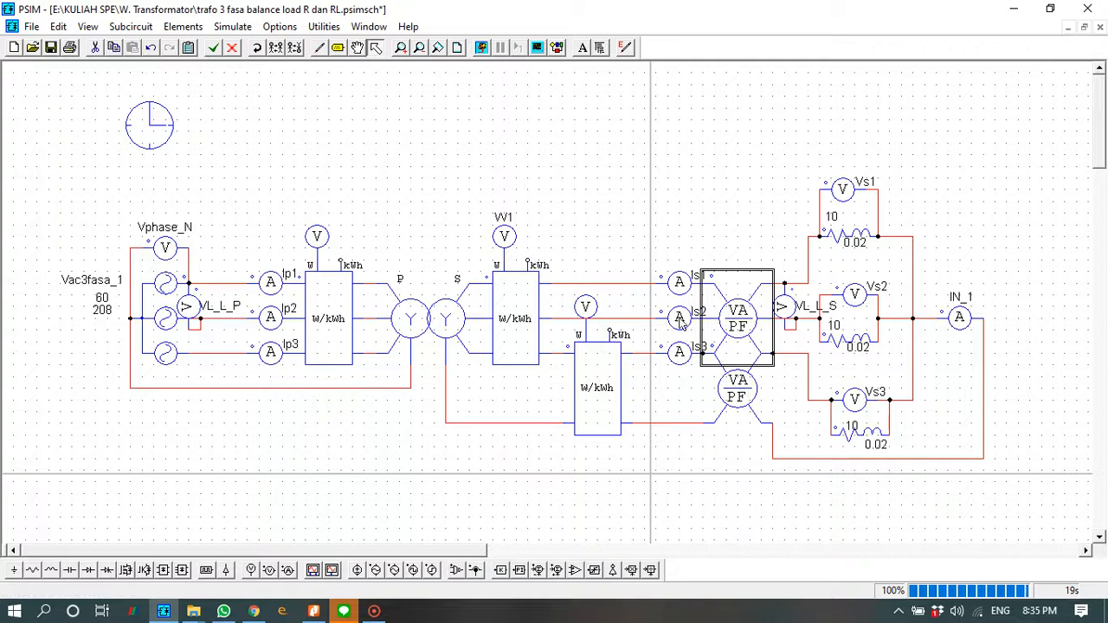
left_click(742, 392)
left_click(786, 482)
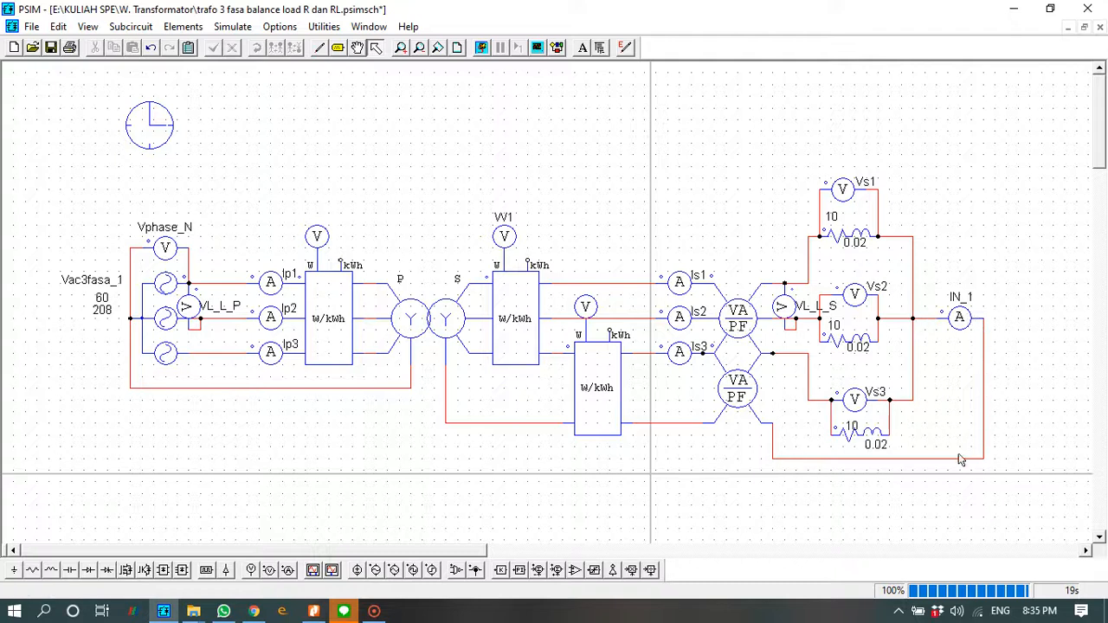
- Examine the secondary neutral path with ammeter IN_1 and the three RL loads connected to it
left_click(450, 328)
left_click(1024, 346)
left_click(976, 318)
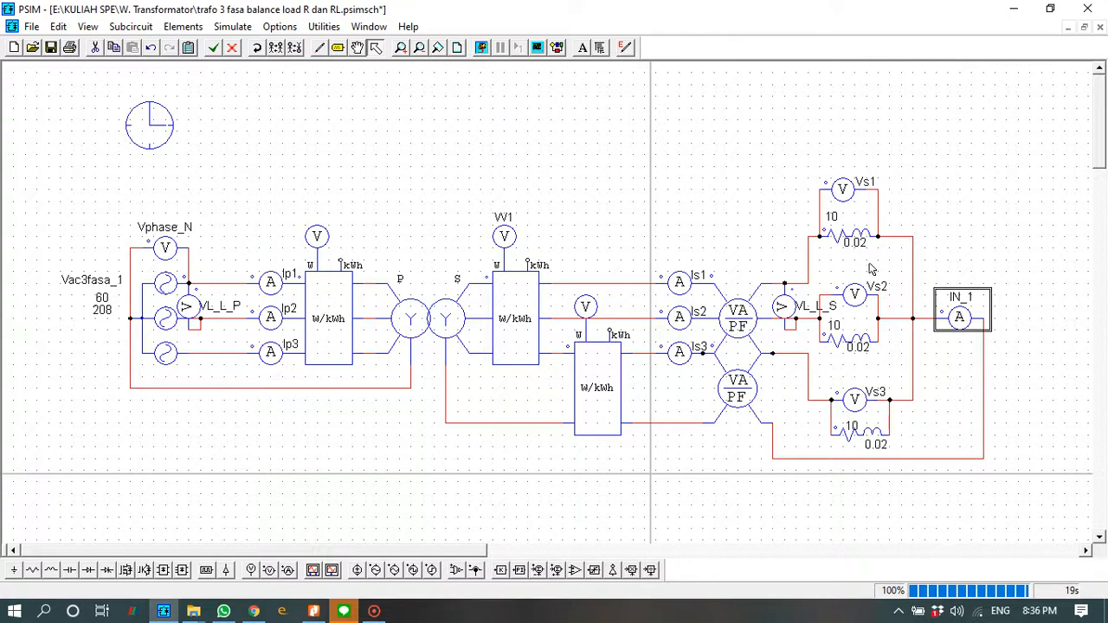
left_click(848, 237)
left_click(852, 339)
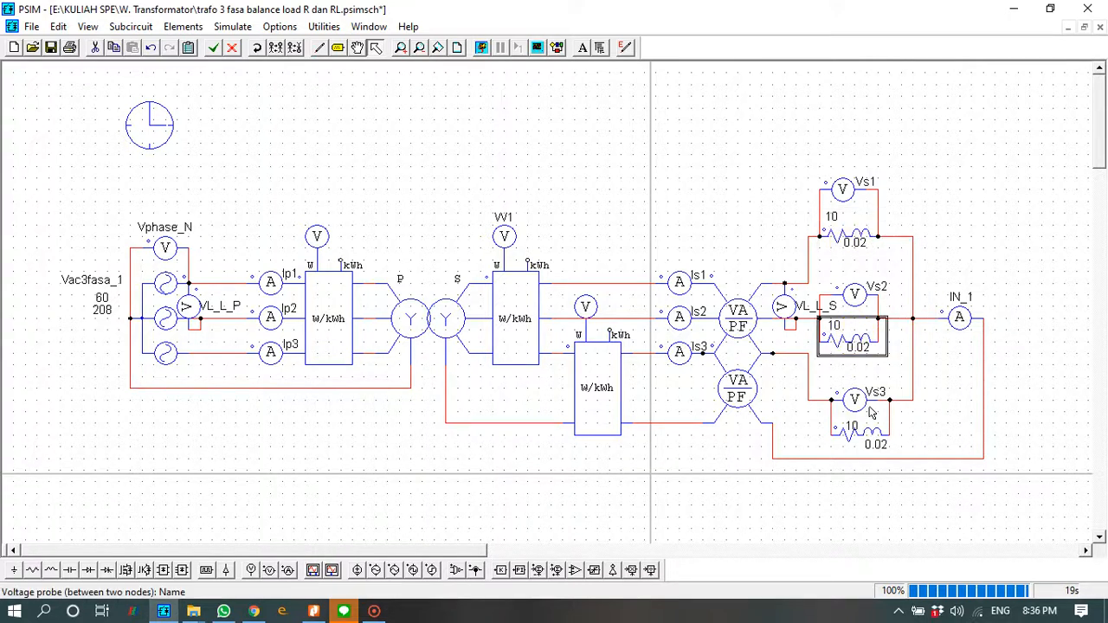
left_click(877, 446)
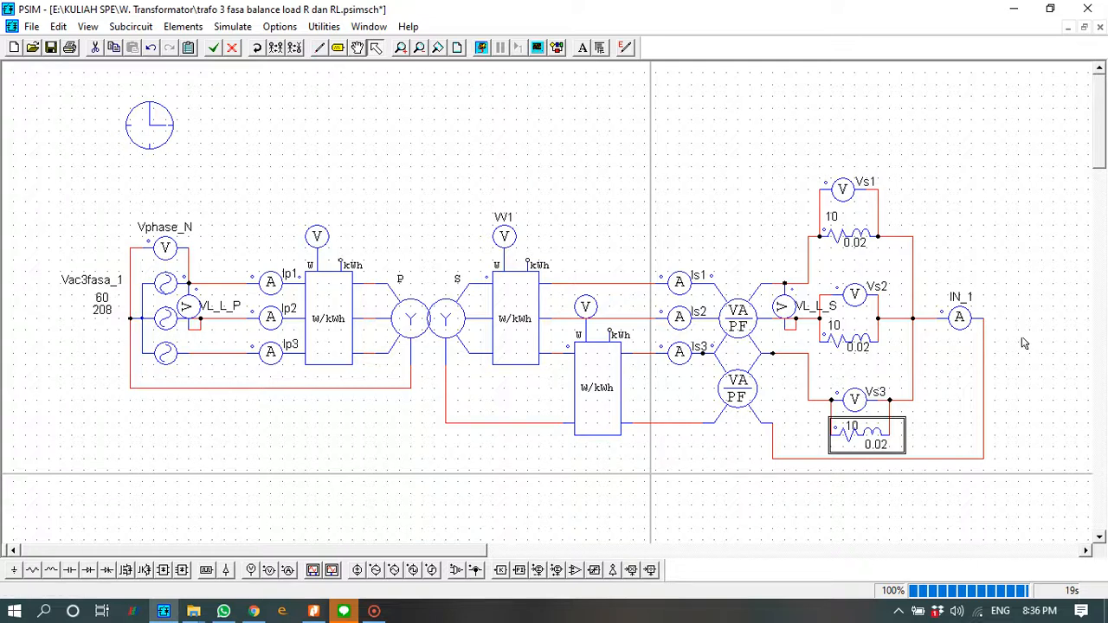
left_click(947, 372)
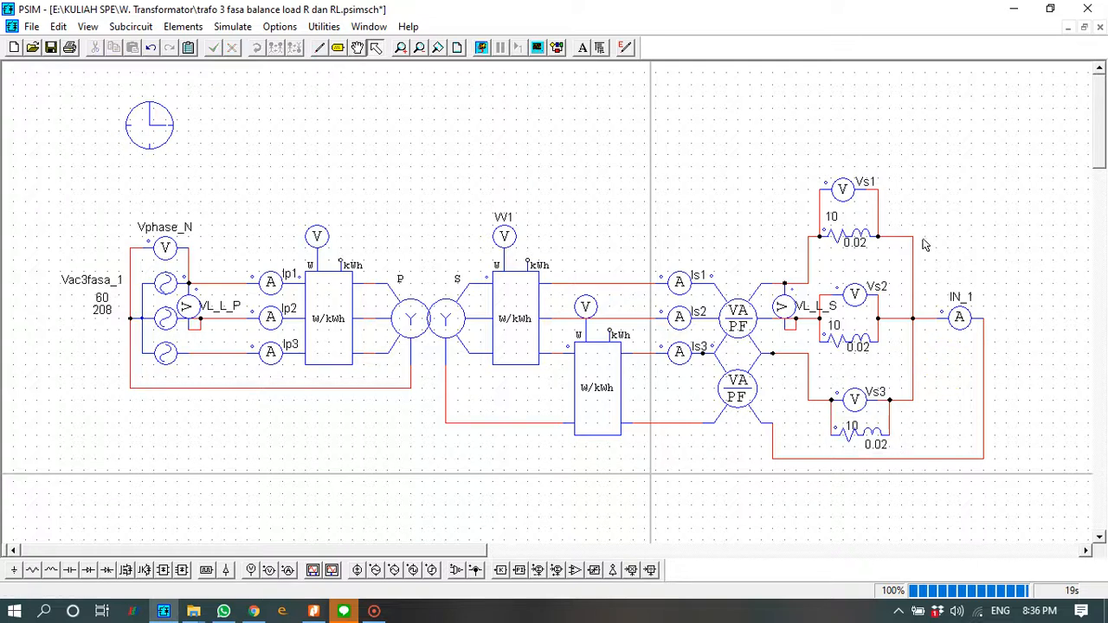
left_click(958, 319)
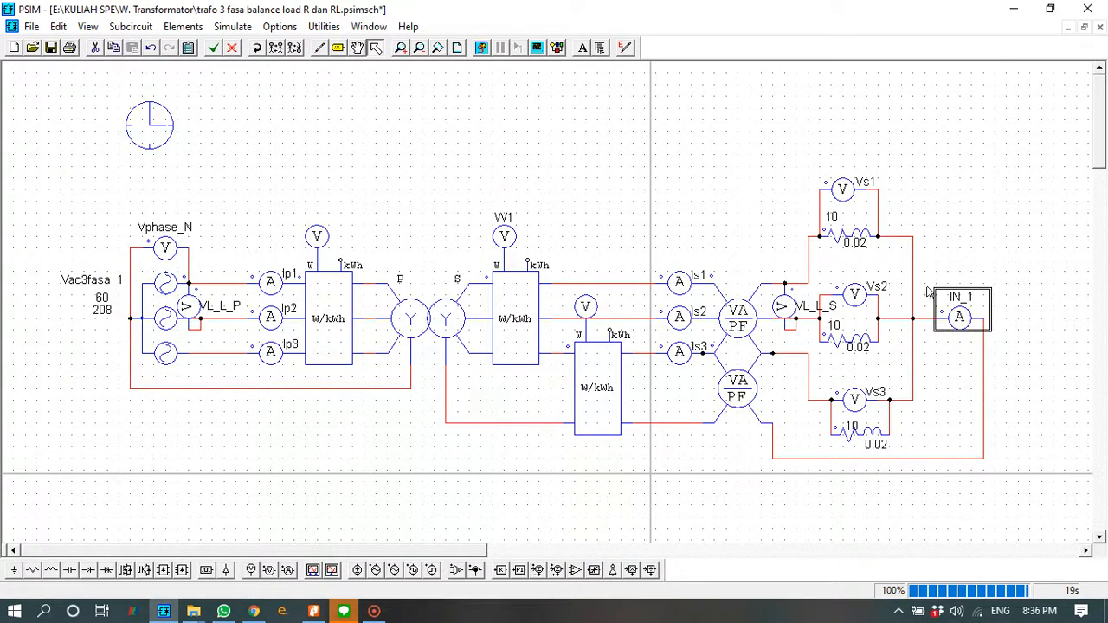
- Examine the phase-1 RL load's resistance and inductance labels and the upper VA/PF meter
left_click(853, 241)
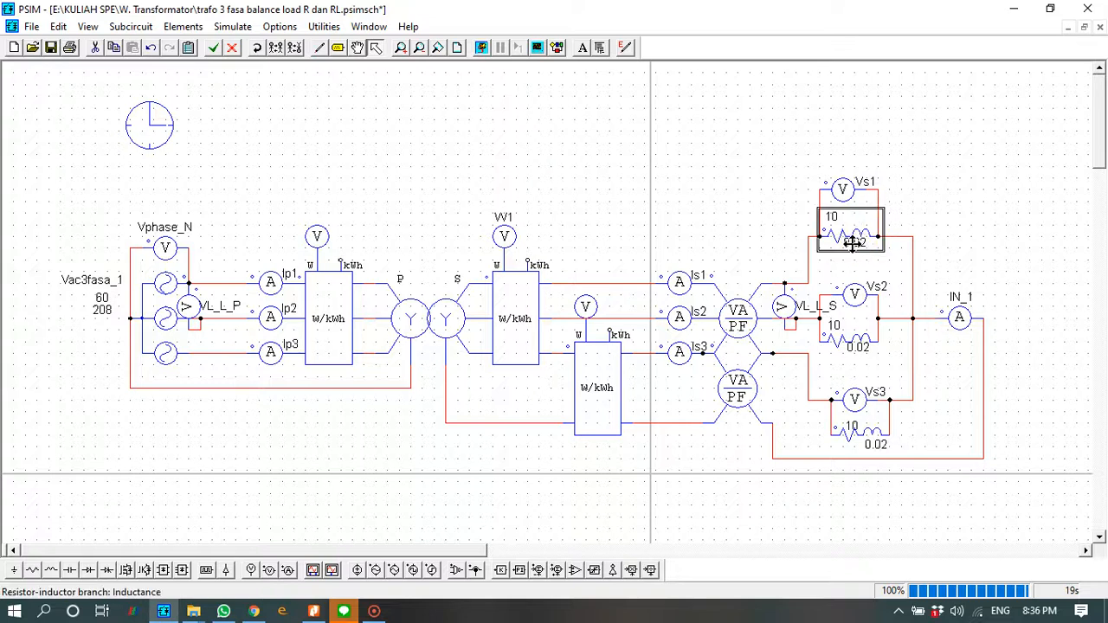
left_click(729, 246)
left_click(862, 242)
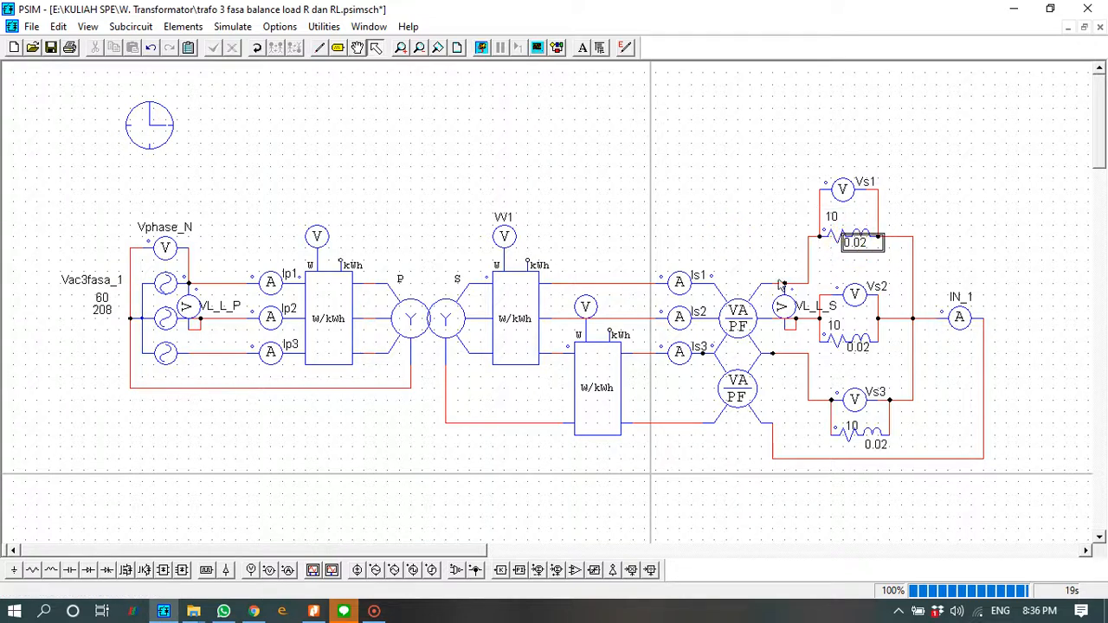
left_click(792, 215)
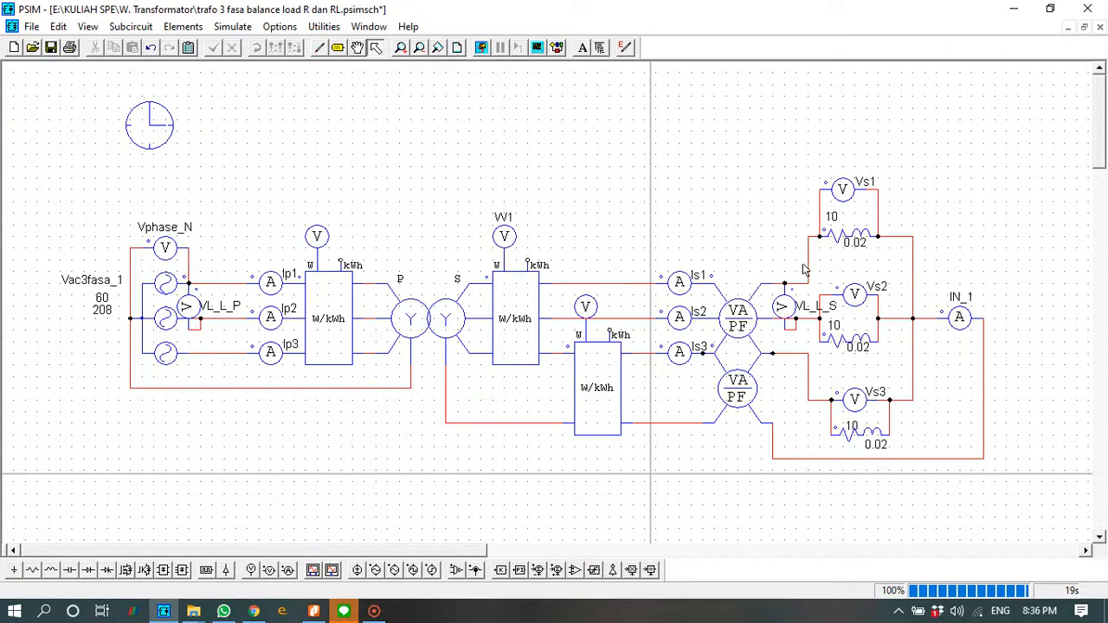
left_click(743, 325)
left_click(721, 210)
- Open the simulation results in Simview and plot the neutral current IN_1 in an enlarged graph
left_click(536, 49)
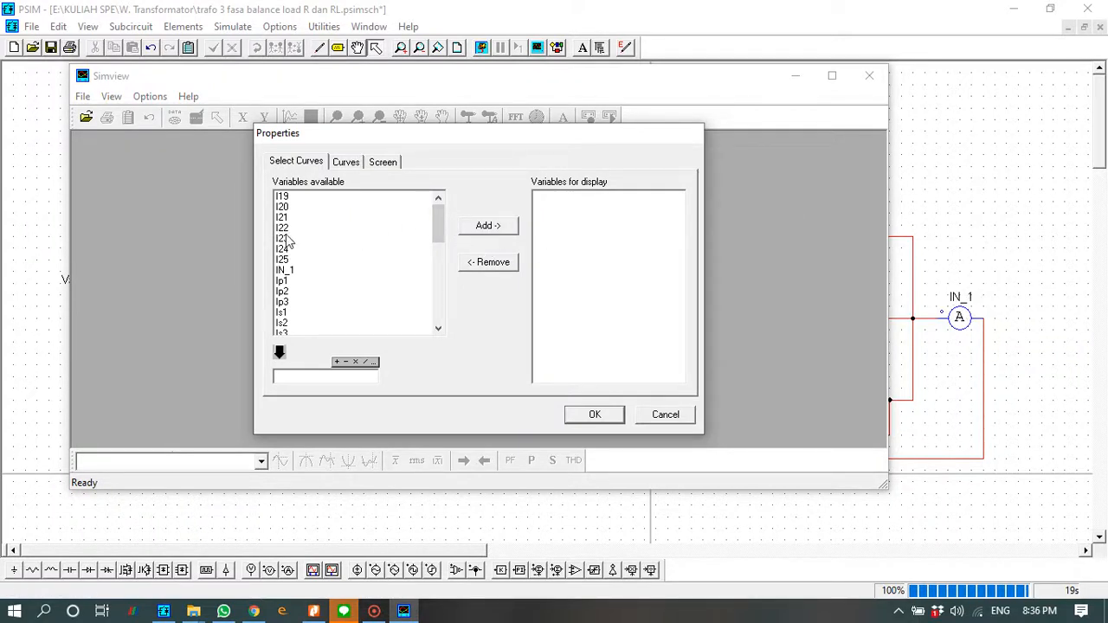
left_click(298, 273)
left_click(478, 228)
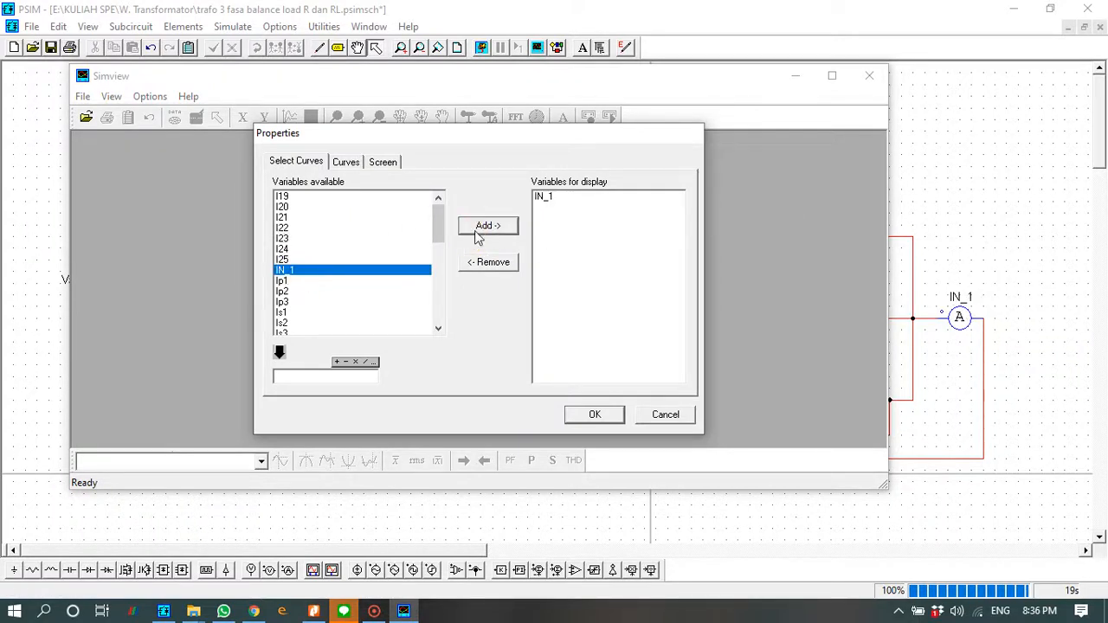
left_click(570, 416)
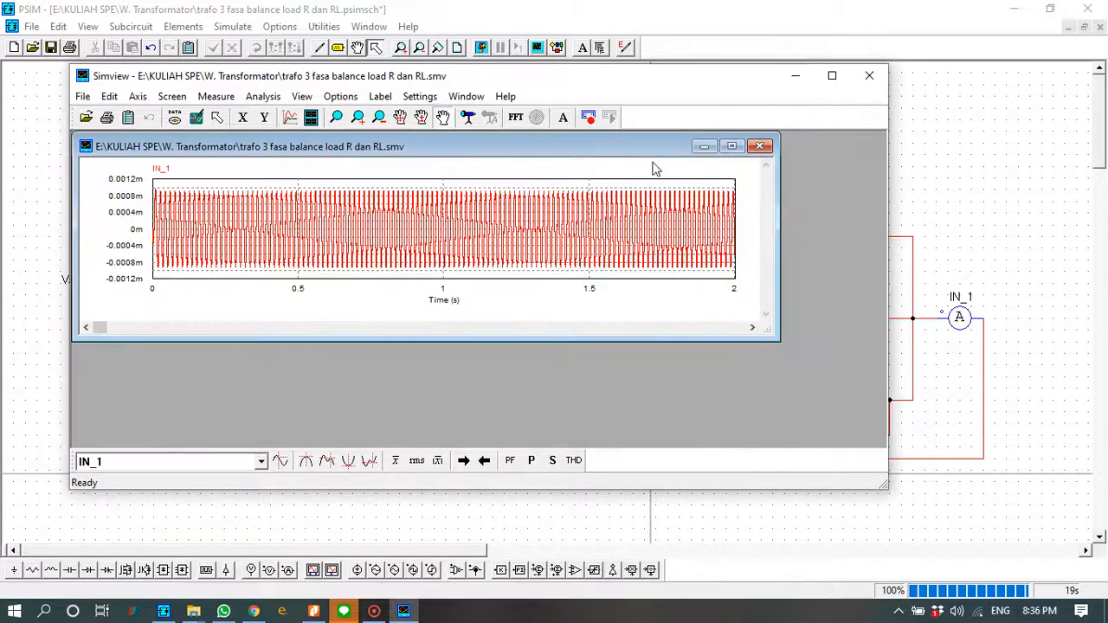
left_click(733, 147)
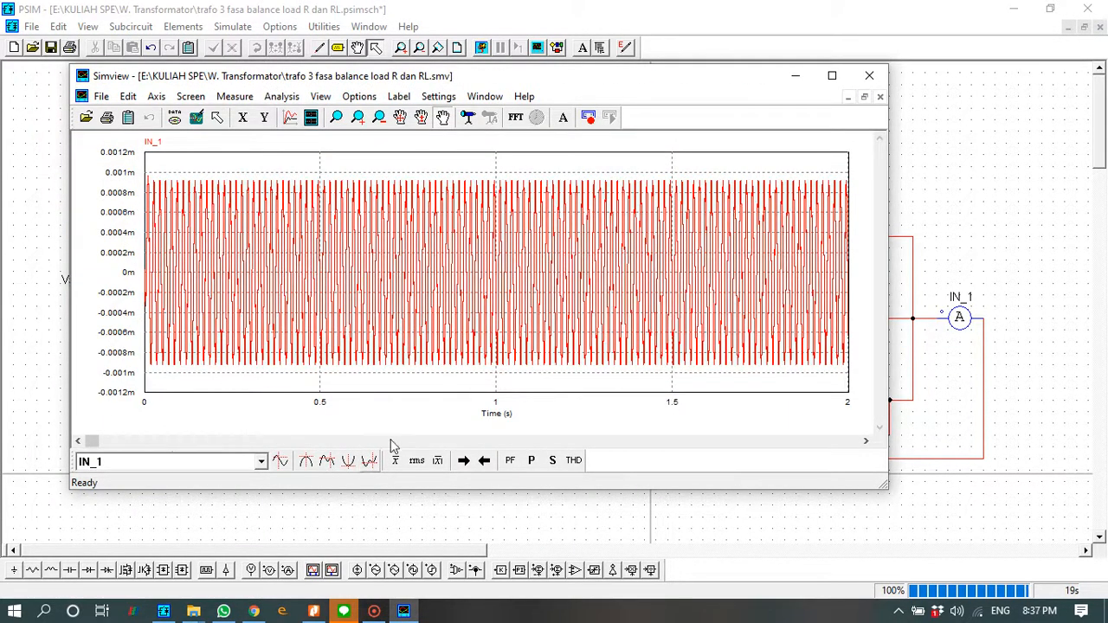
- Zoom into IN_1 from about 0.13 to 0.57 s, measure its RMS value, and close Simview
left_click(336, 117)
left_click_drag(194, 178, 345, 383)
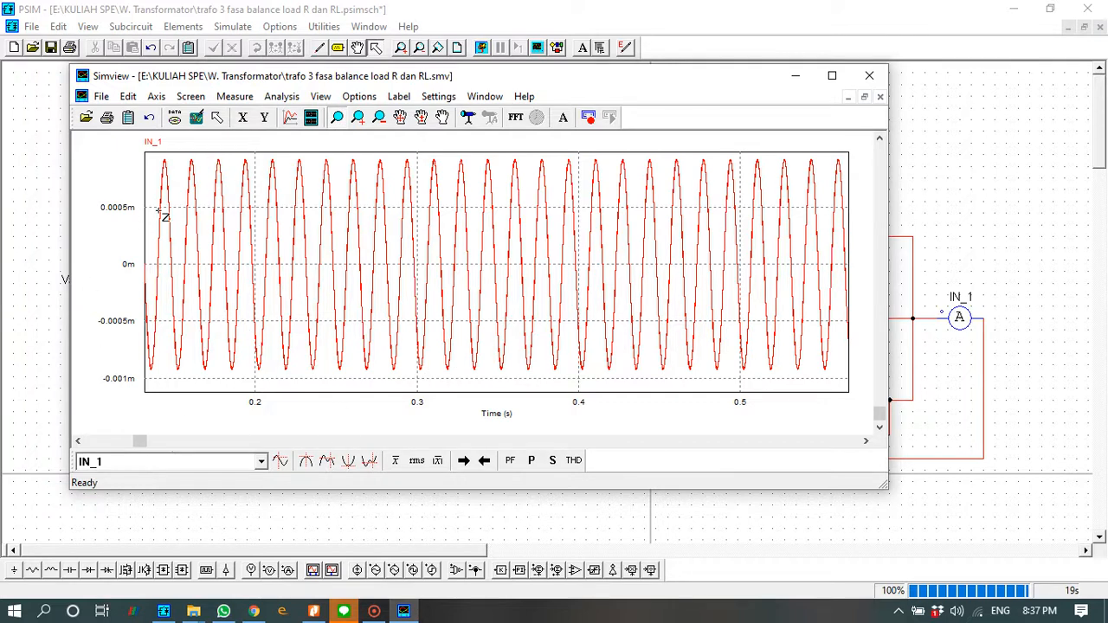
left_click(418, 461)
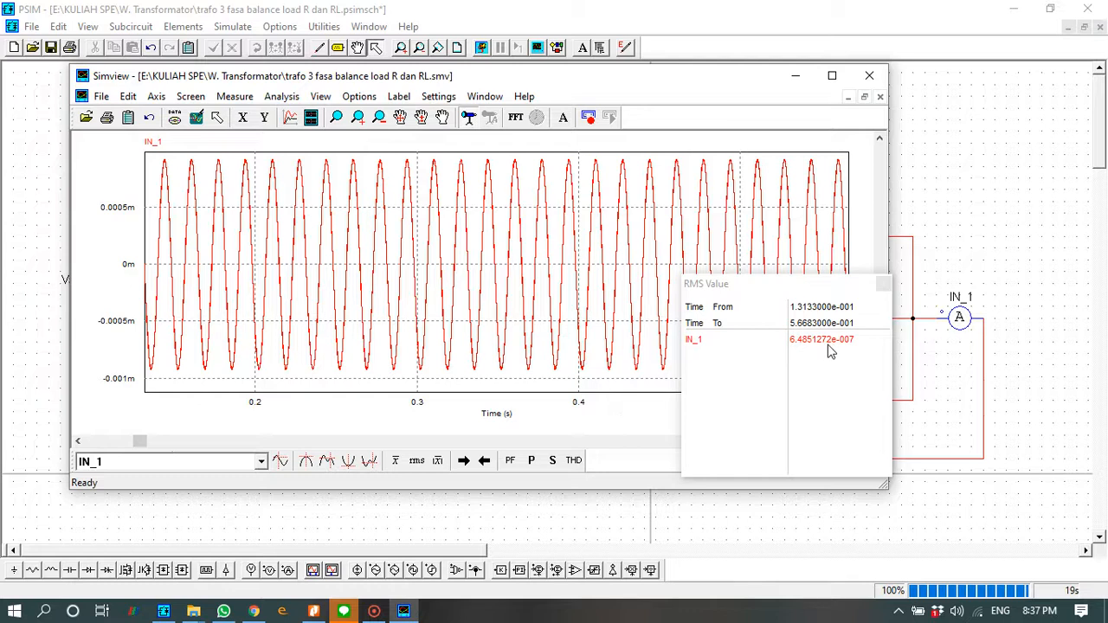
left_click(883, 284)
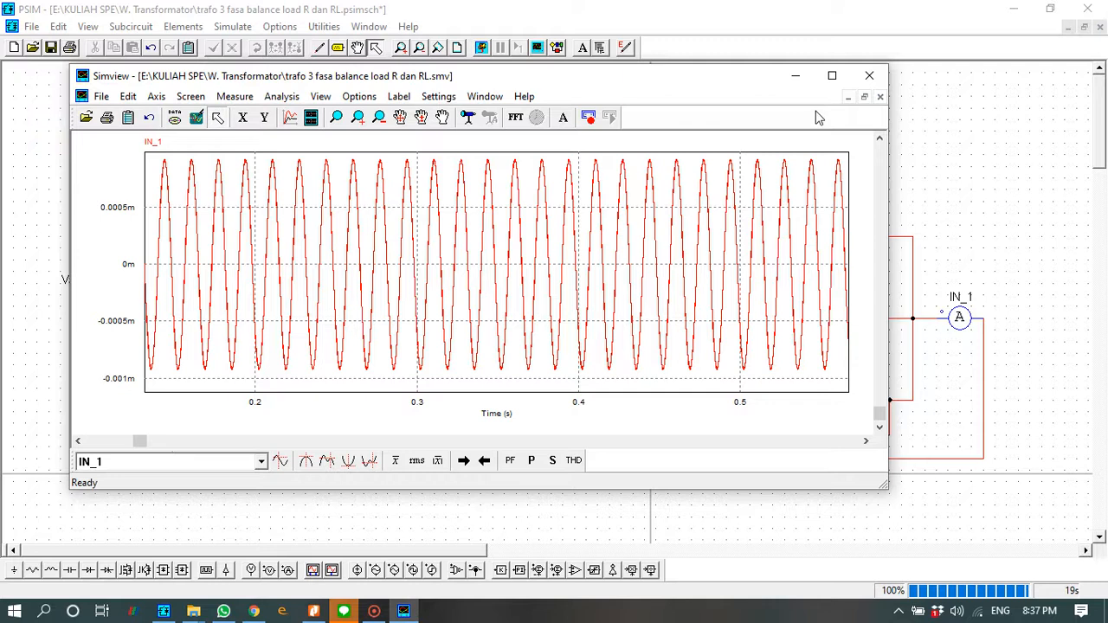
left_click(870, 76)
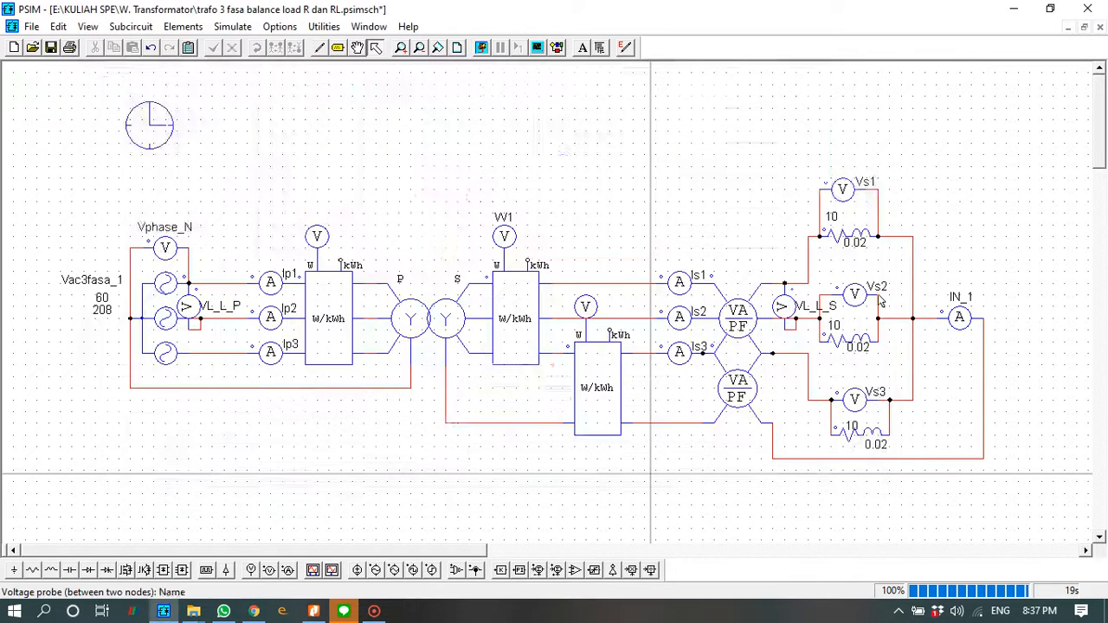
- Inspect the resistance of the load resistor beside VP12 in the second transformer circuit
scroll(860, 315, "up", 2)
scroll(860, 231, "up", 3)
double_click(905, 222)
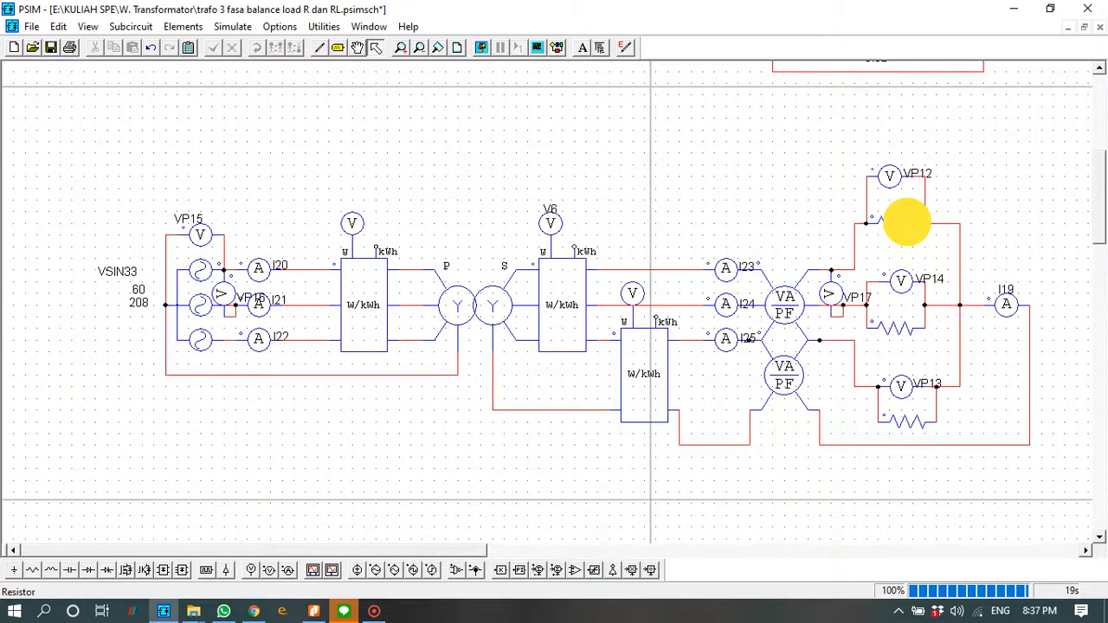
left_click(367, 189)
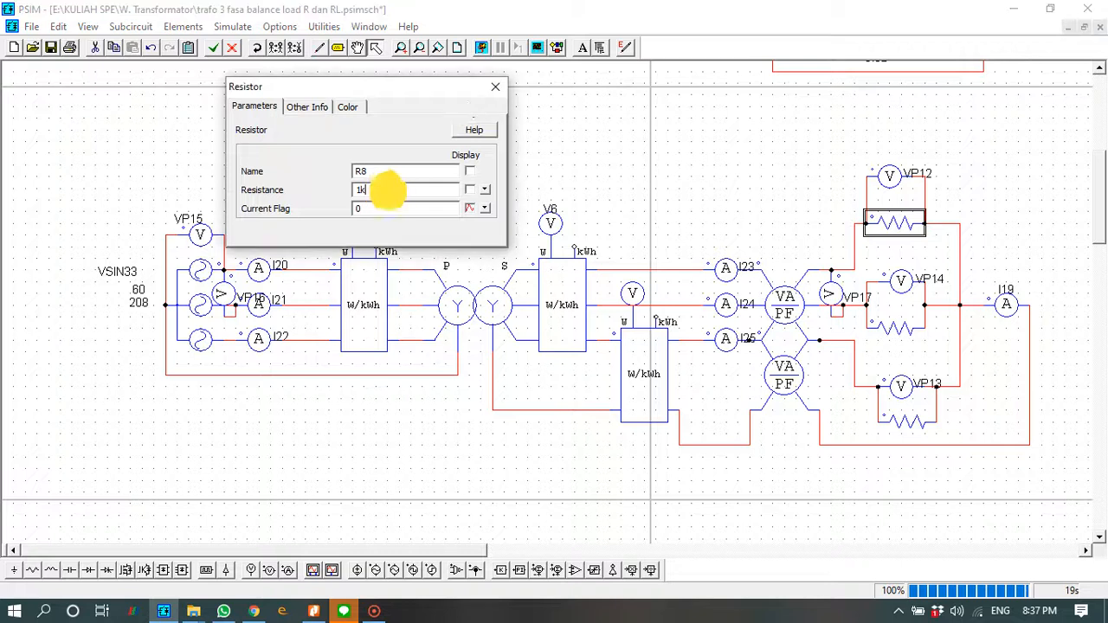
left_click(496, 86)
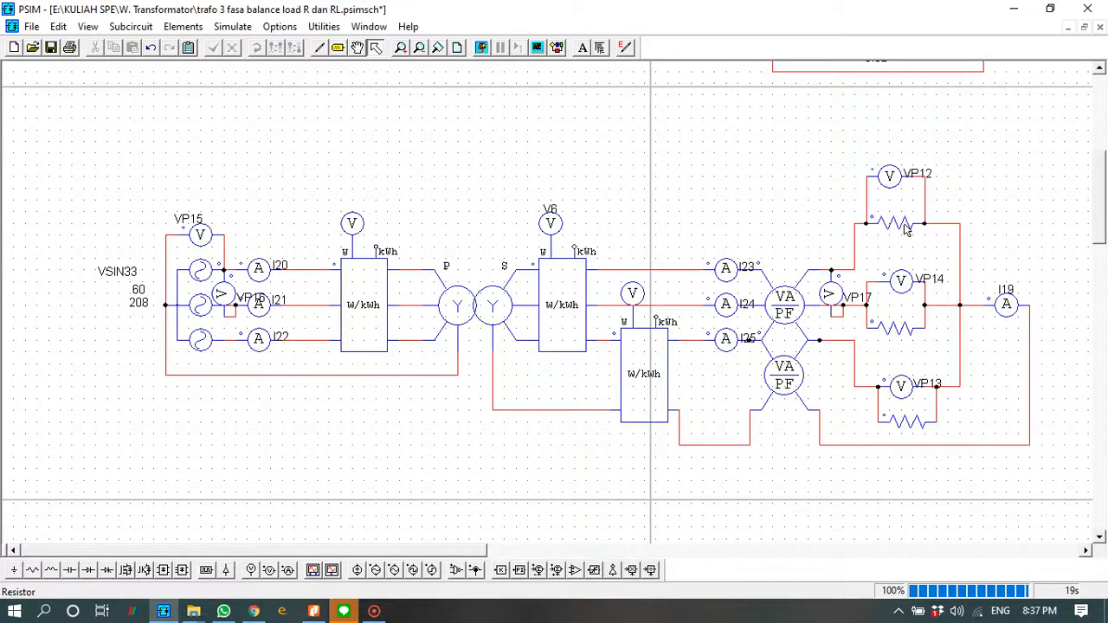
- Compare the neutral ammeter IN_1 of the RL-load circuit with I19 in the resistive-load circuit
left_click(672, 188)
scroll(781, 227, "up", 6)
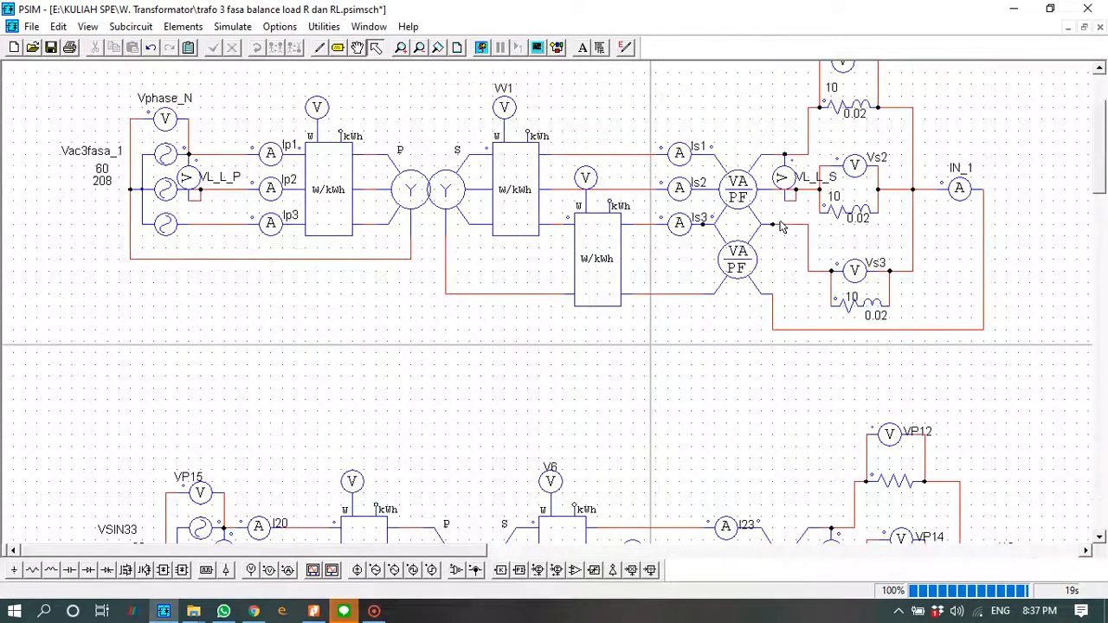
left_click(982, 173)
scroll(981, 251, "down", 9)
scroll(996, 232, "up", 3)
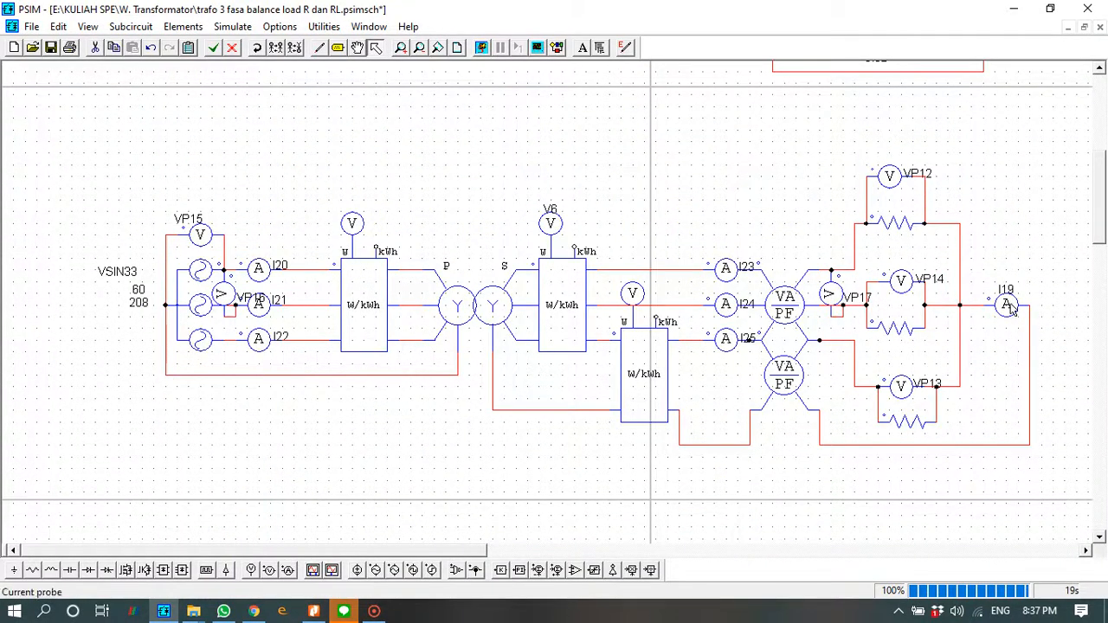
left_click(1009, 308)
- Open the simulation results in Simview and plot currents I19 and I25 together
left_click(537, 46)
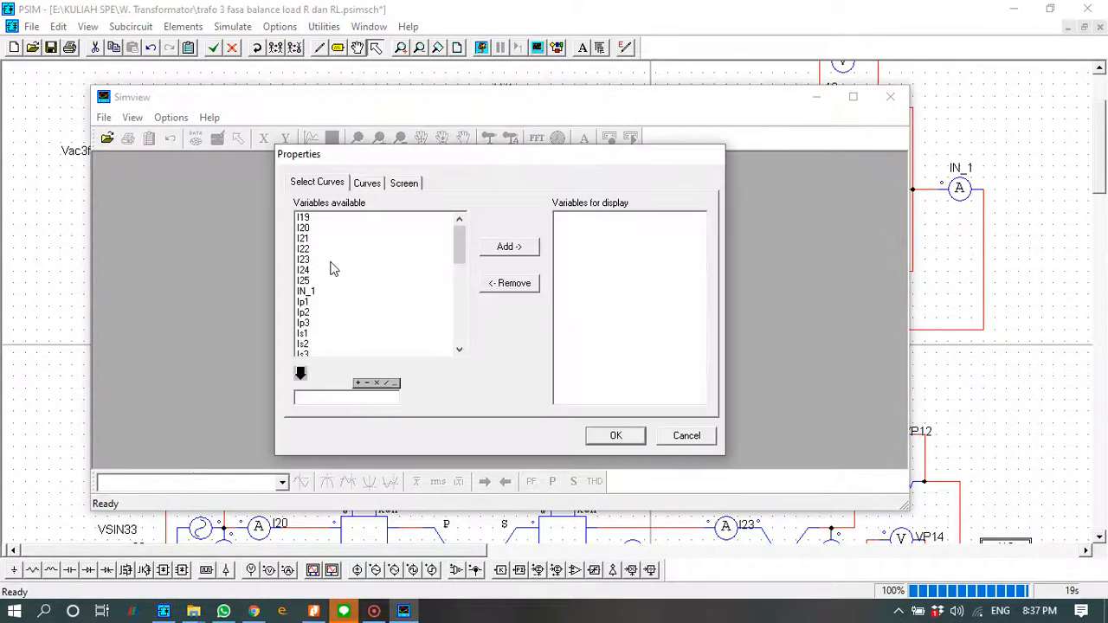
left_click(329, 280)
left_click(364, 216, "ctrl")
left_click(509, 246)
left_click(614, 436)
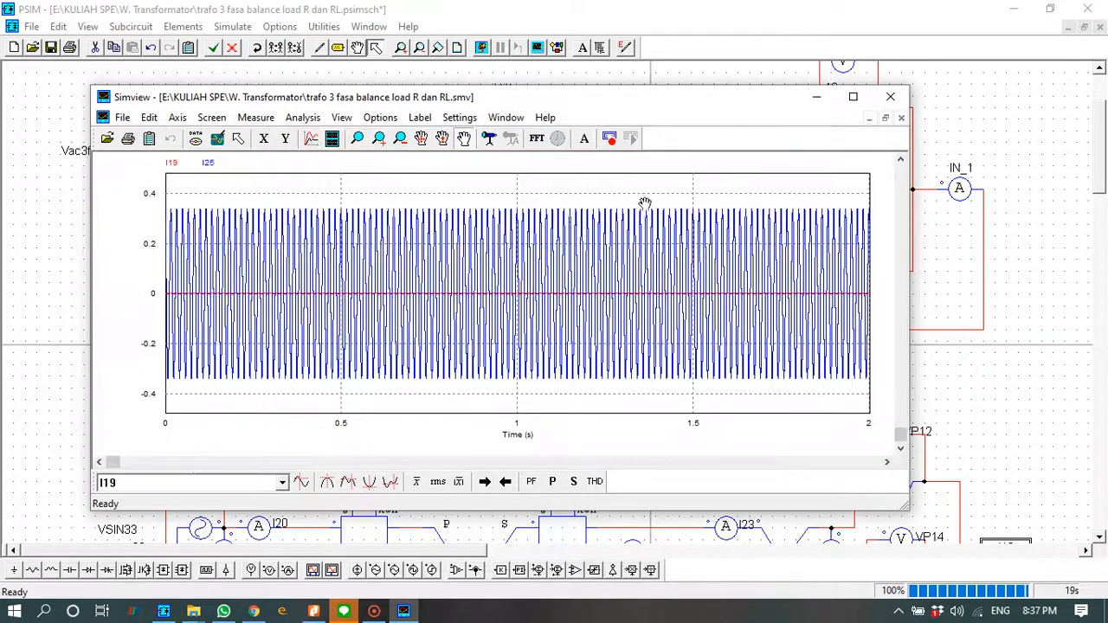
left_click(752, 167)
- Zoom into the I19 and I25 waveforms from about 0.15 to 0.48 s, examine them, and close Simview
left_click(358, 138)
left_click_drag(216, 192, 335, 388)
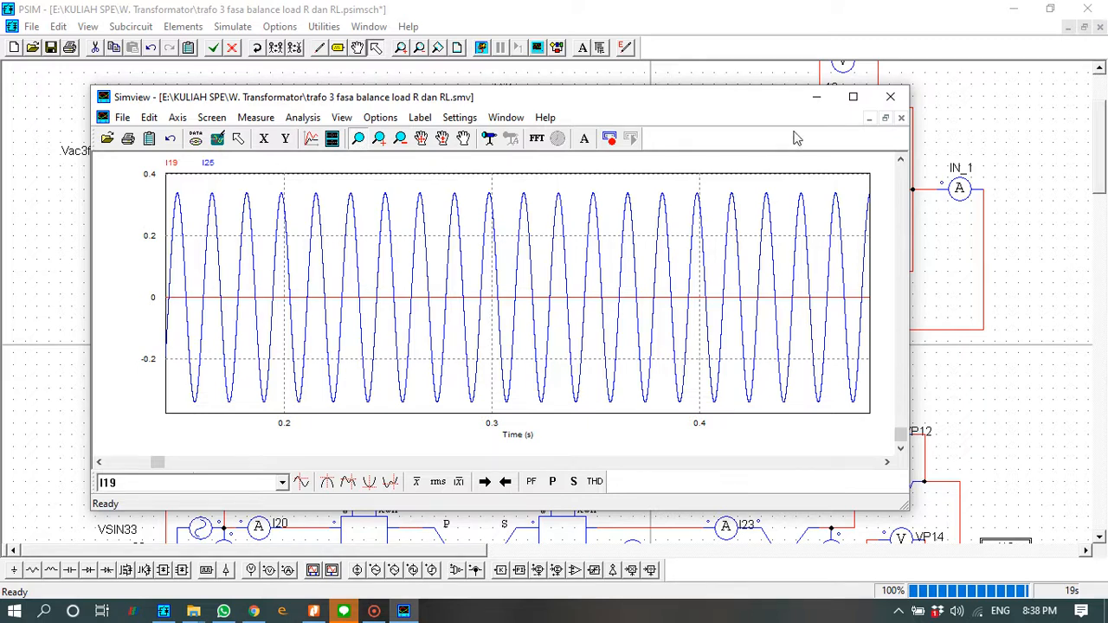
left_click(890, 97)
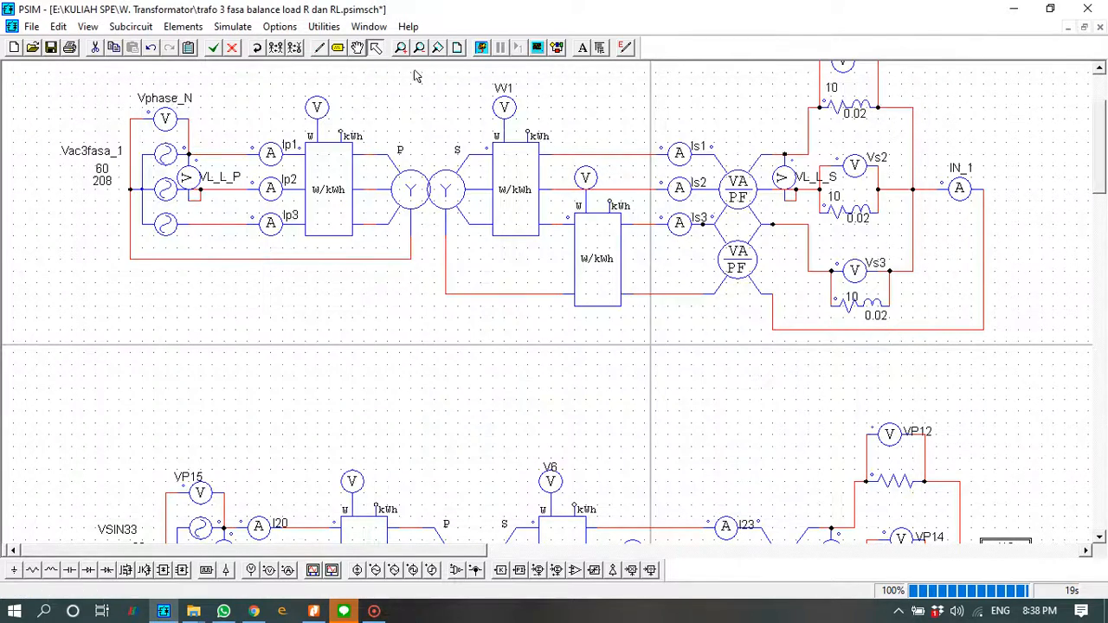
- Reopen the results in Simview and plot neutral currents I19 and IN_1 together in an enlarged graph
left_click(537, 49)
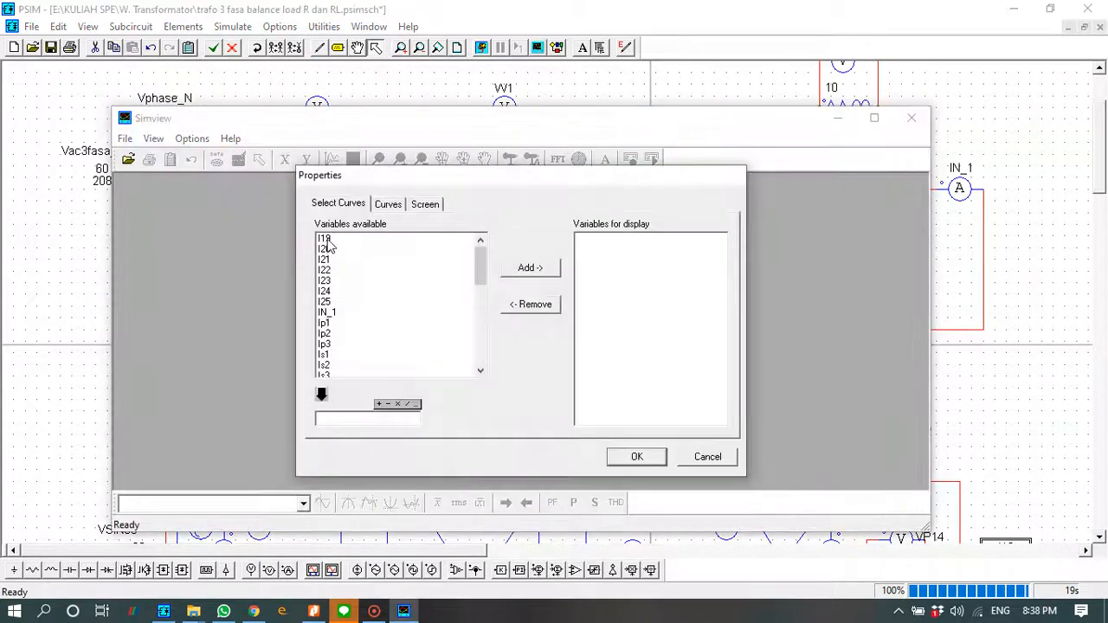
left_click(327, 243)
left_click(340, 314, "ctrl")
left_click(555, 270)
left_click(622, 465)
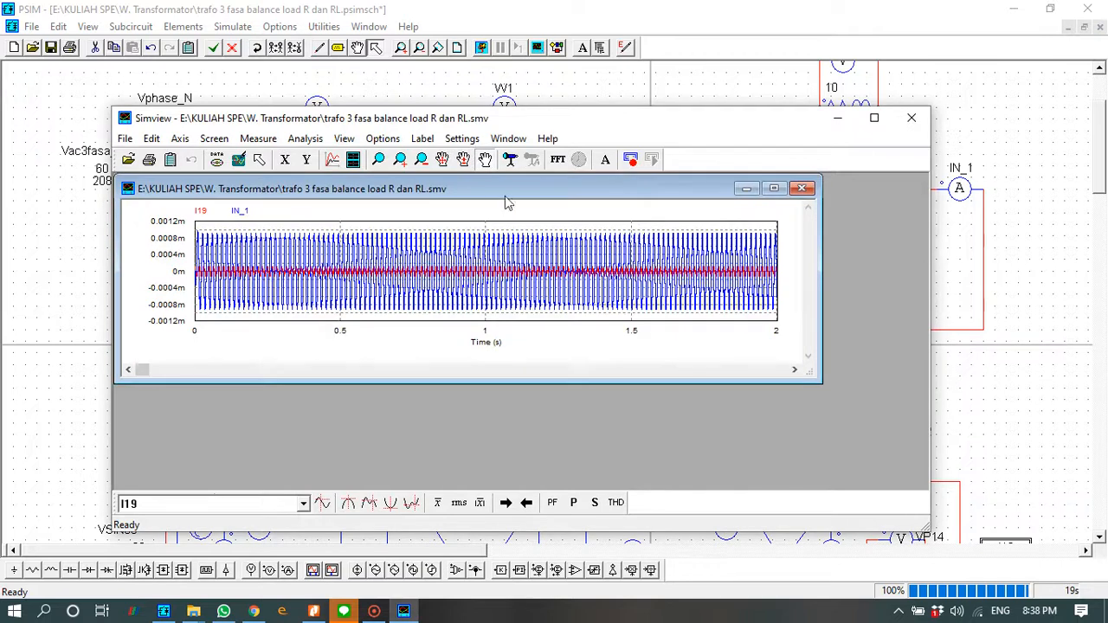
left_click(774, 187)
- Zoom into the I19 and IN_1 waveforms from about 0.13 to 0.47 s, compare them, and close Simview
left_click(378, 159)
left_click(262, 242)
left_click_drag(262, 242, 356, 425)
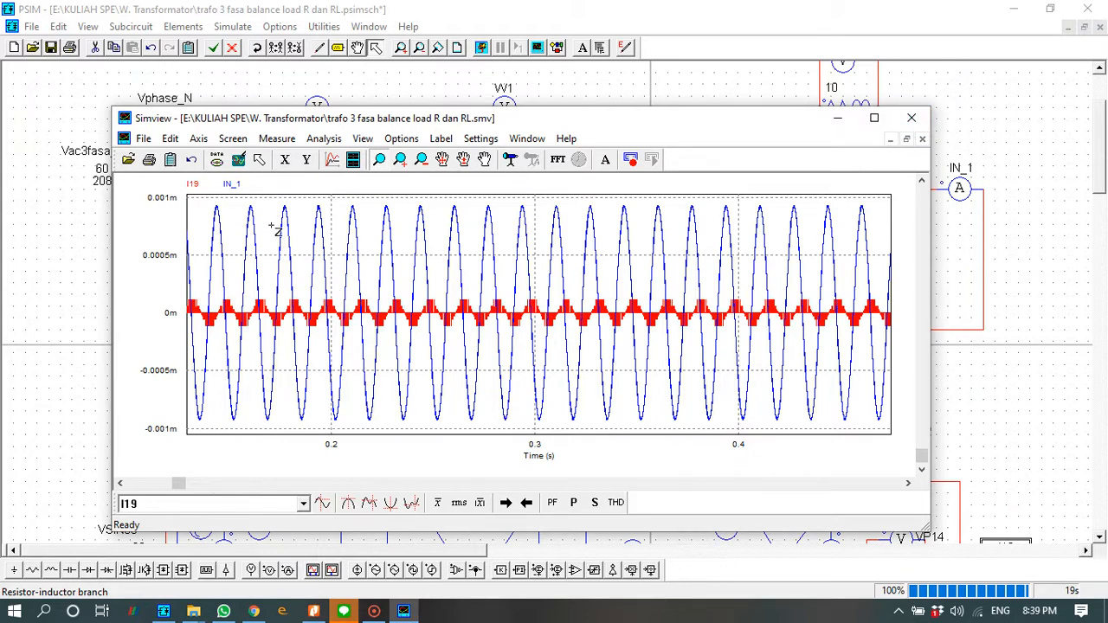
left_click(914, 119)
scroll(684, 387, "up", 3)
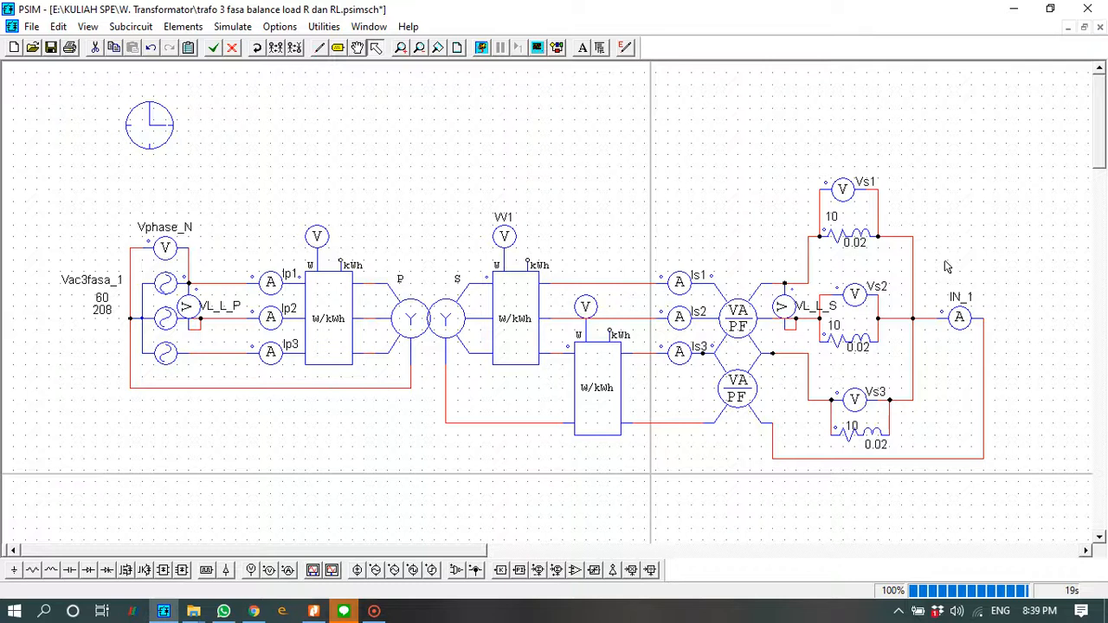
left_click(848, 233)
left_click(930, 225)
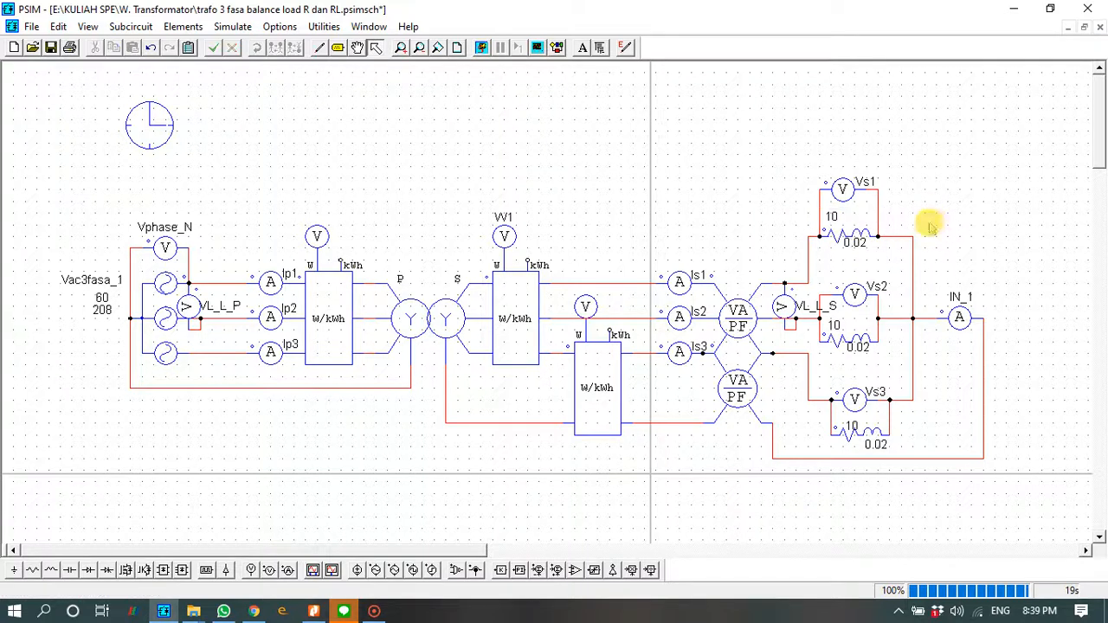
double_click(853, 243)
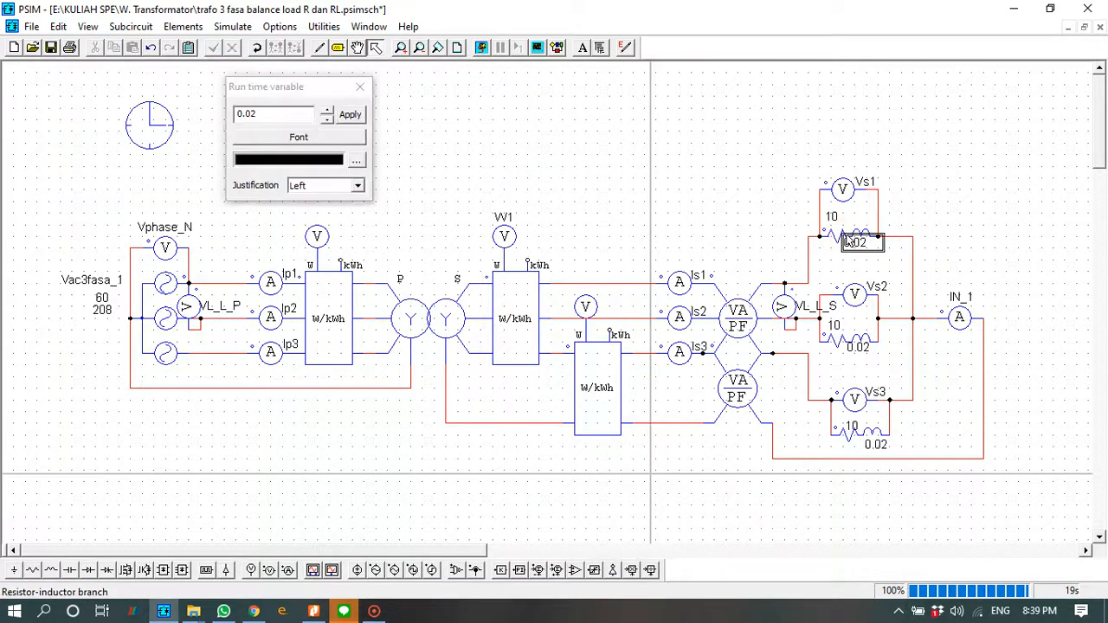
left_click(360, 87)
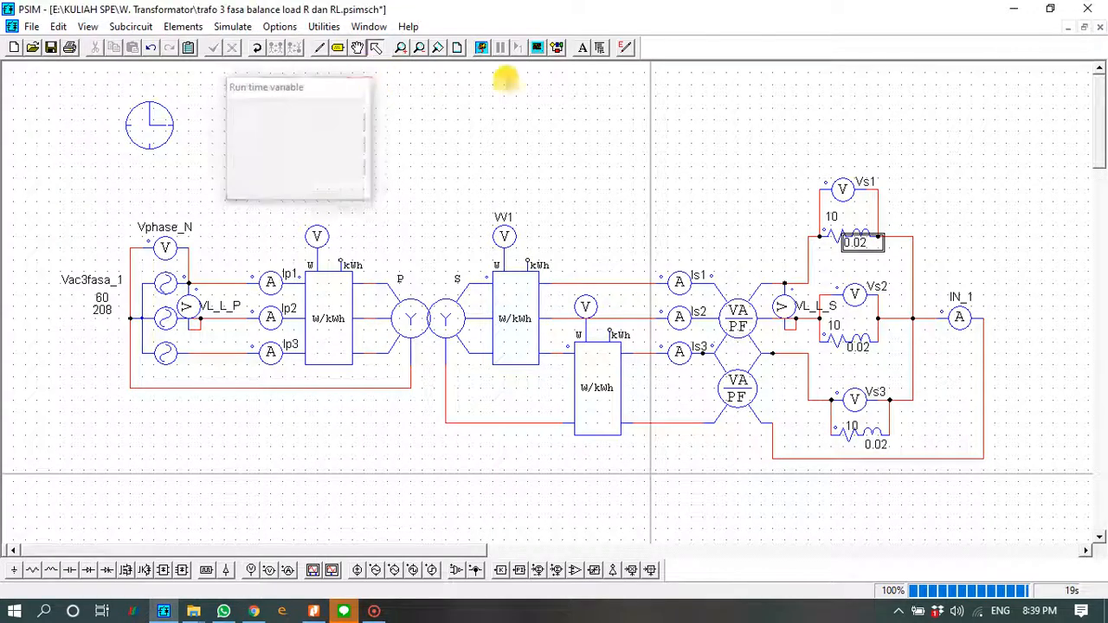
- Set the resistance of the phase-1 load RL1 to 100 and close its parameter dialog
left_click(844, 232)
double_click(845, 228)
left_click_drag(370, 189, 347, 192)
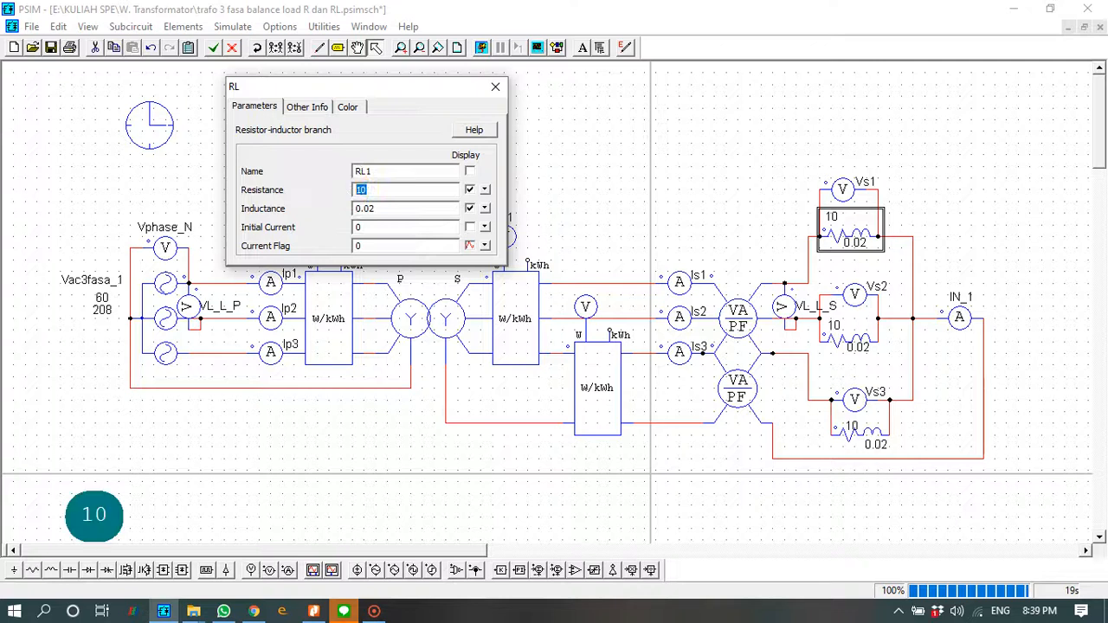
type("100")
key("Return")
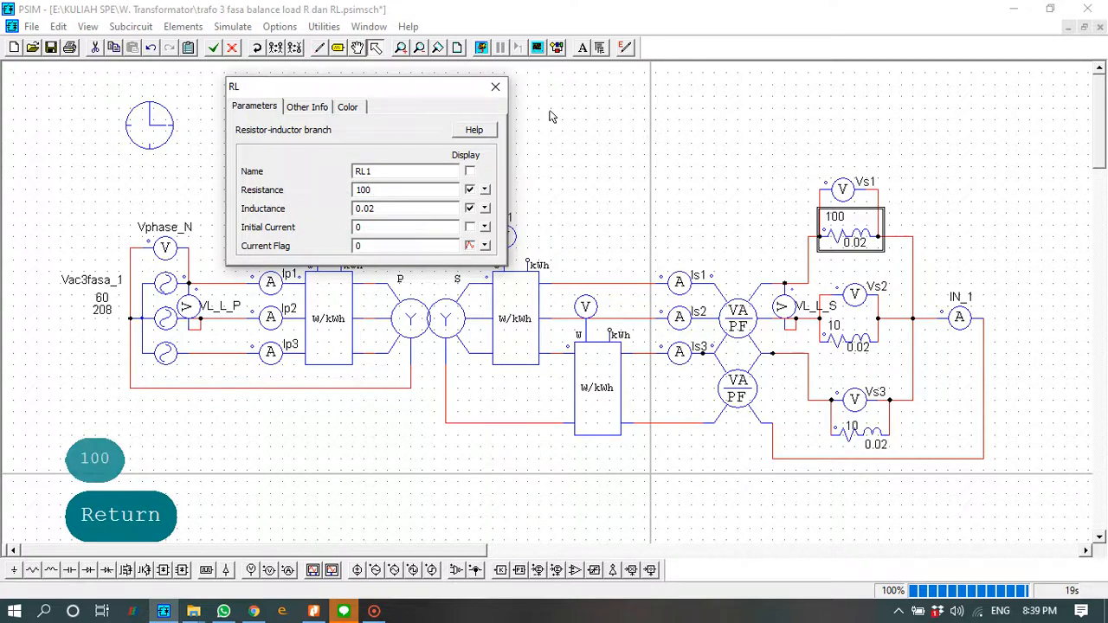
left_click(495, 86)
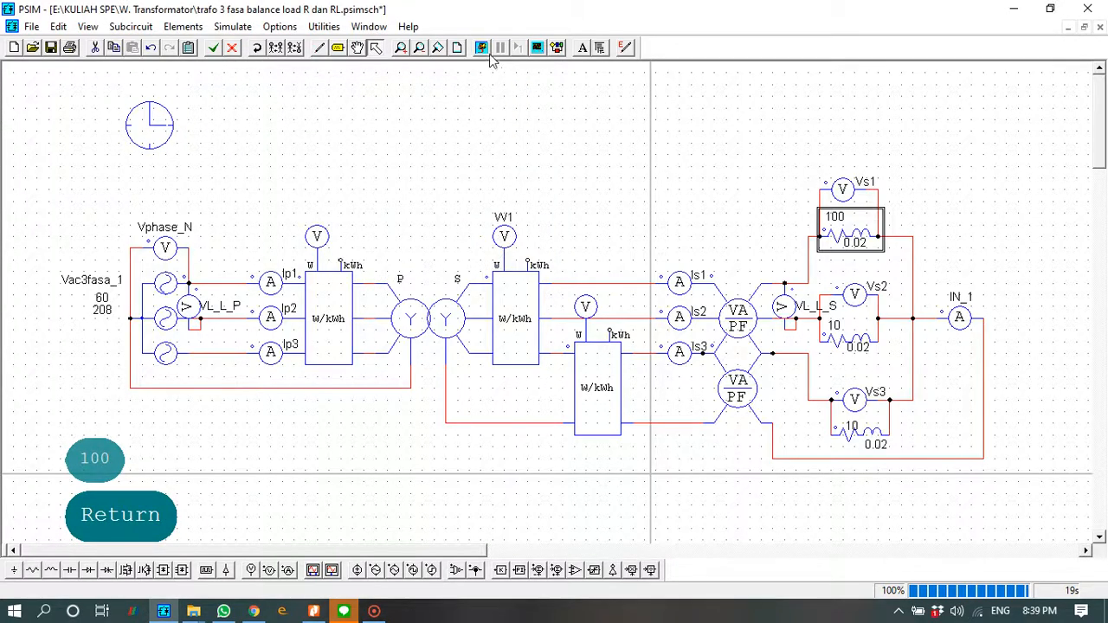
- Run the simulation with the unbalanced load and plot the neutral current IN_1 in an enlarged Simview graph
left_click(488, 52)
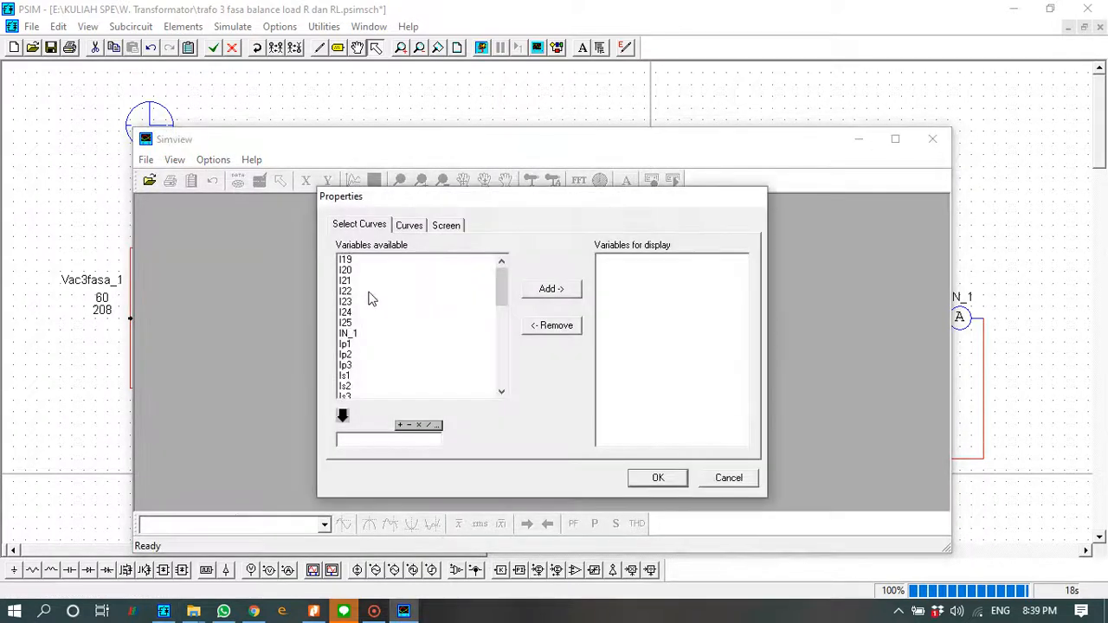
left_click(350, 333)
left_click(555, 291)
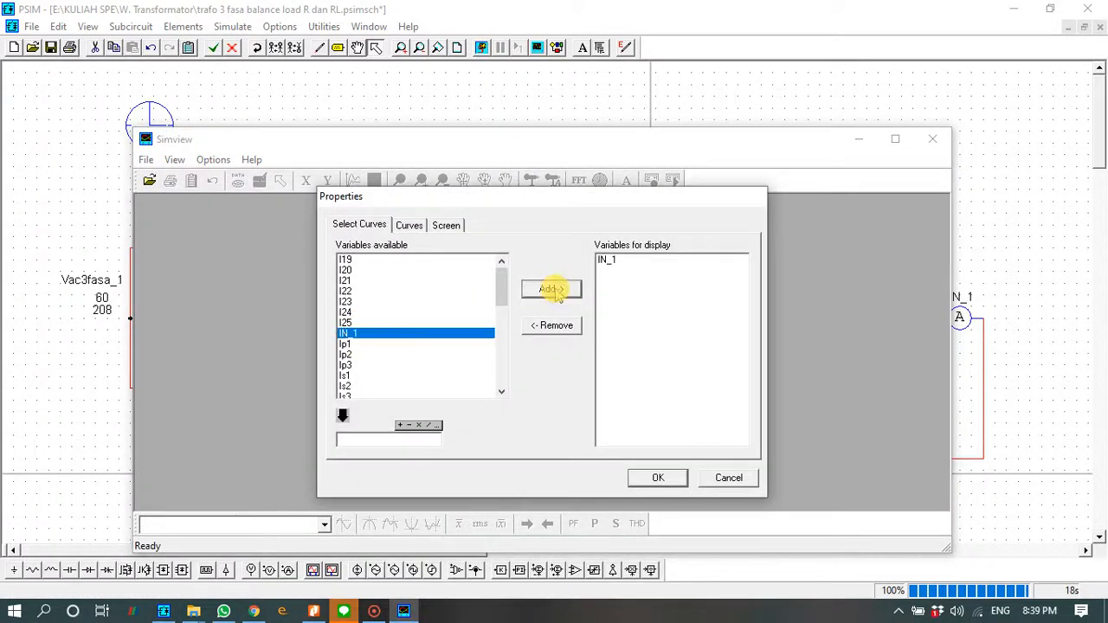
left_click(645, 478)
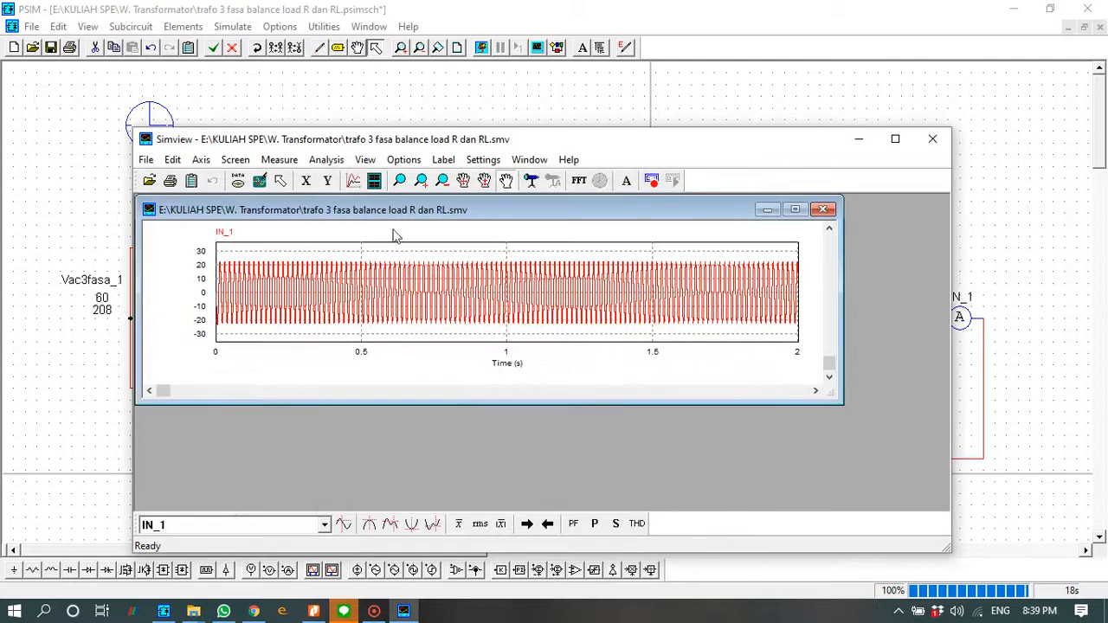
left_click(795, 209)
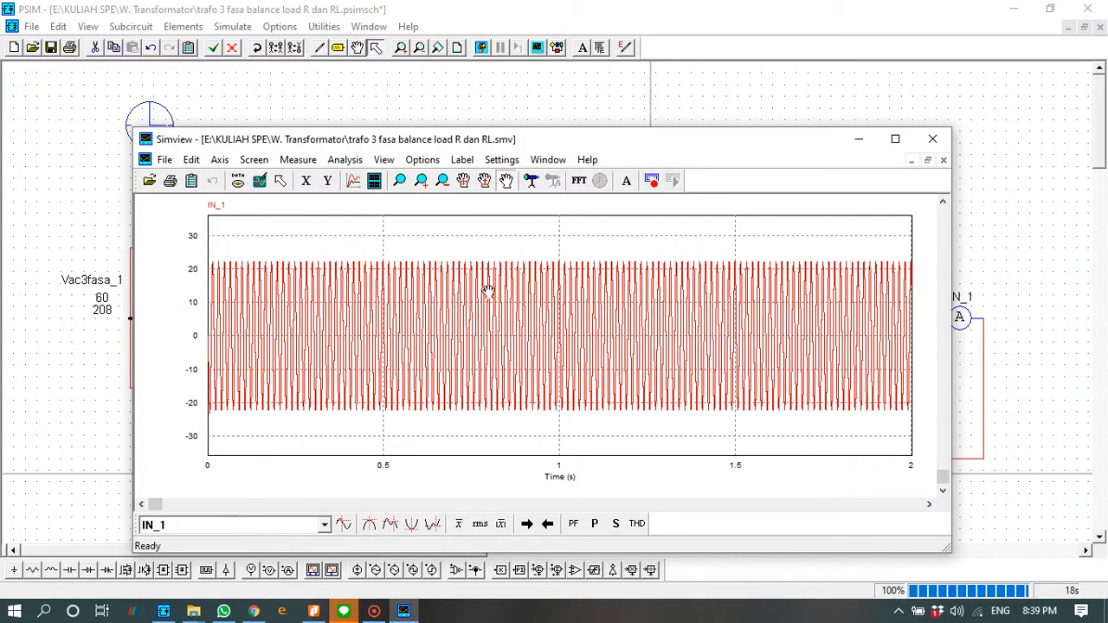
- Zoom into the IN_1 waveform from about 0.21 to 0.64 s and measure its RMS and peak values
left_click(400, 180)
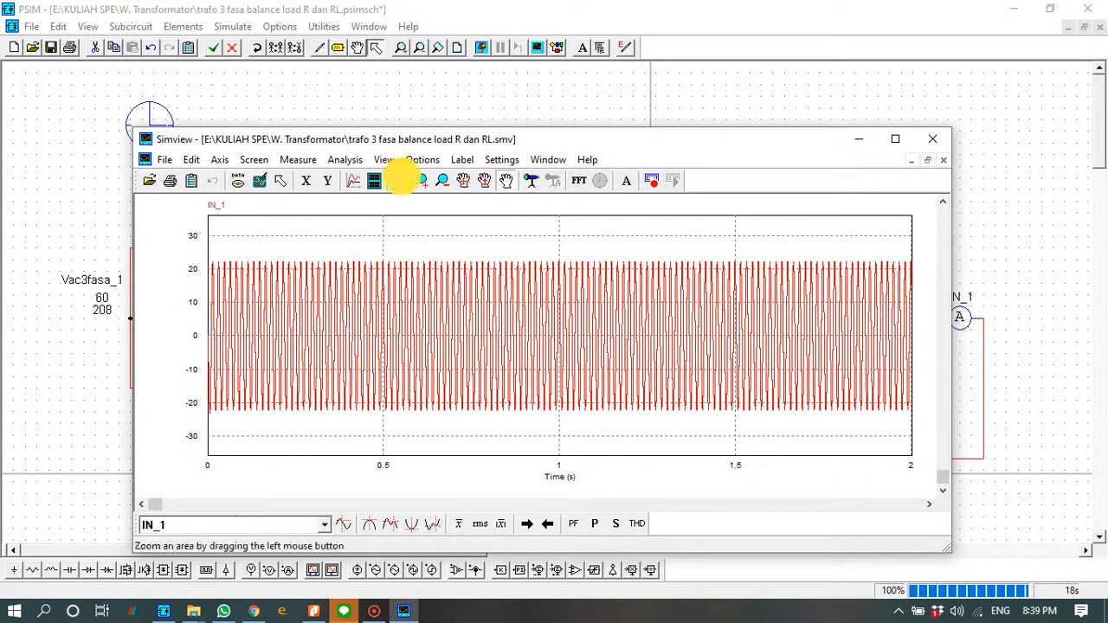
left_click_drag(283, 249, 435, 435)
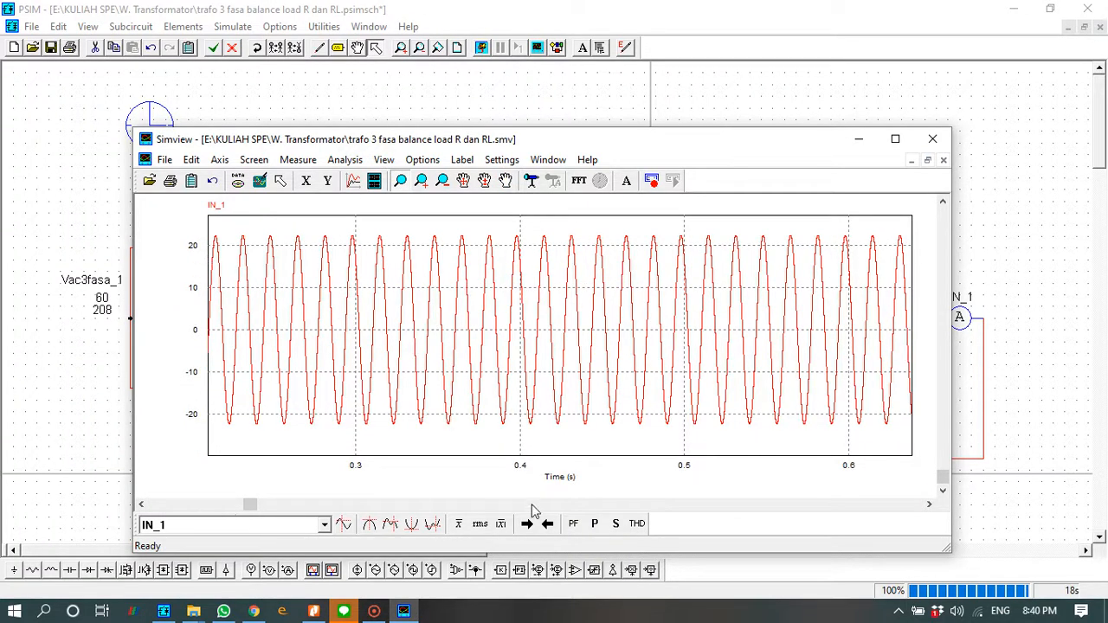
left_click(481, 523)
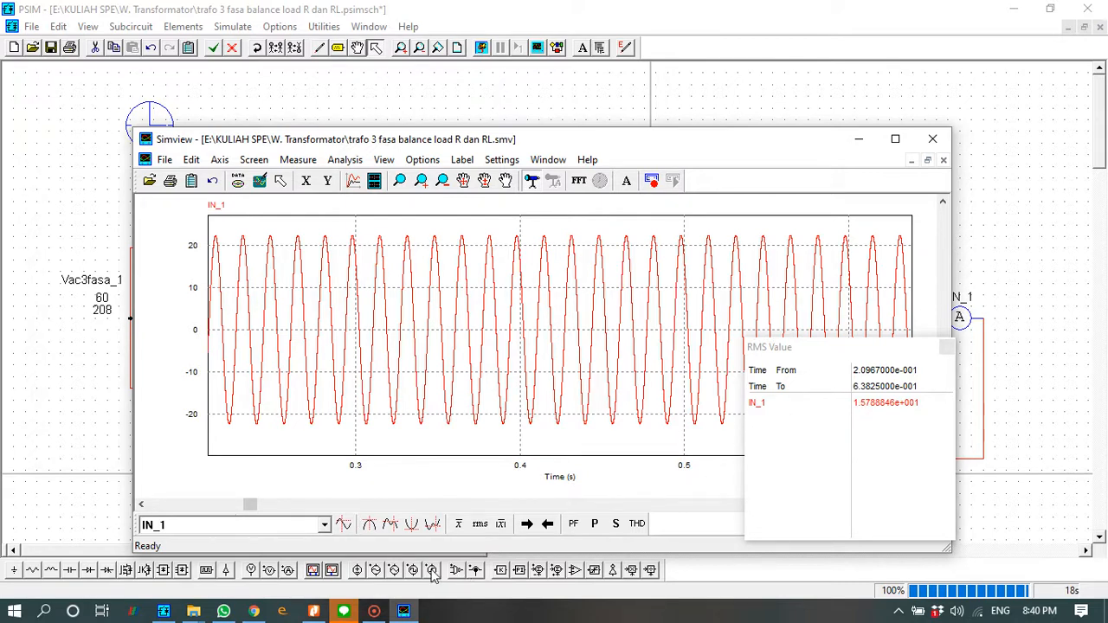
left_click(368, 525)
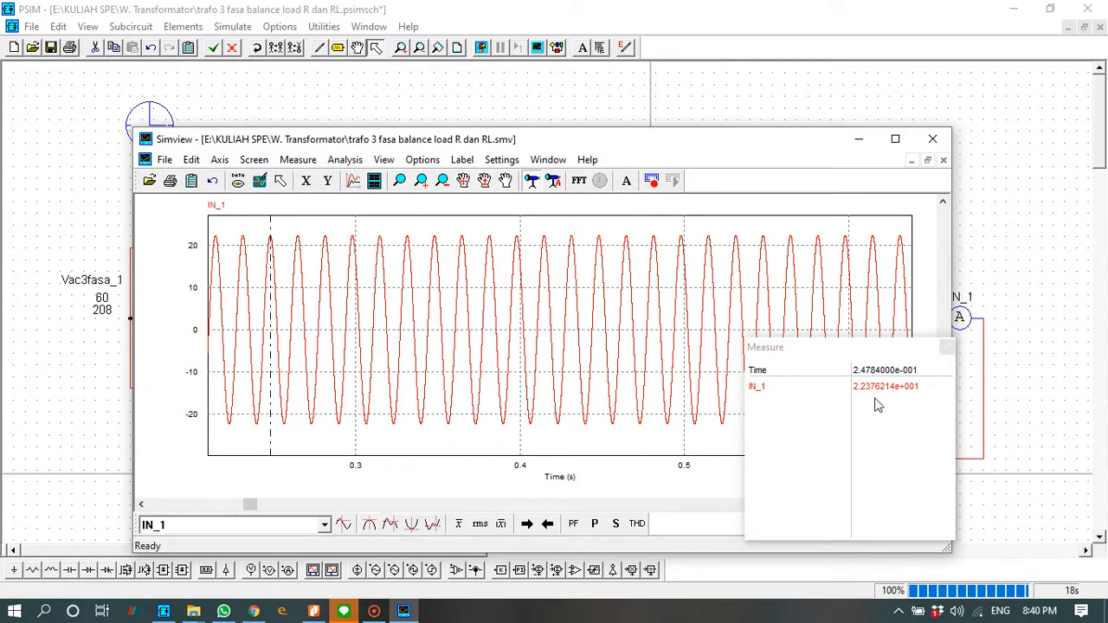
left_click(430, 524)
left_click(946, 348)
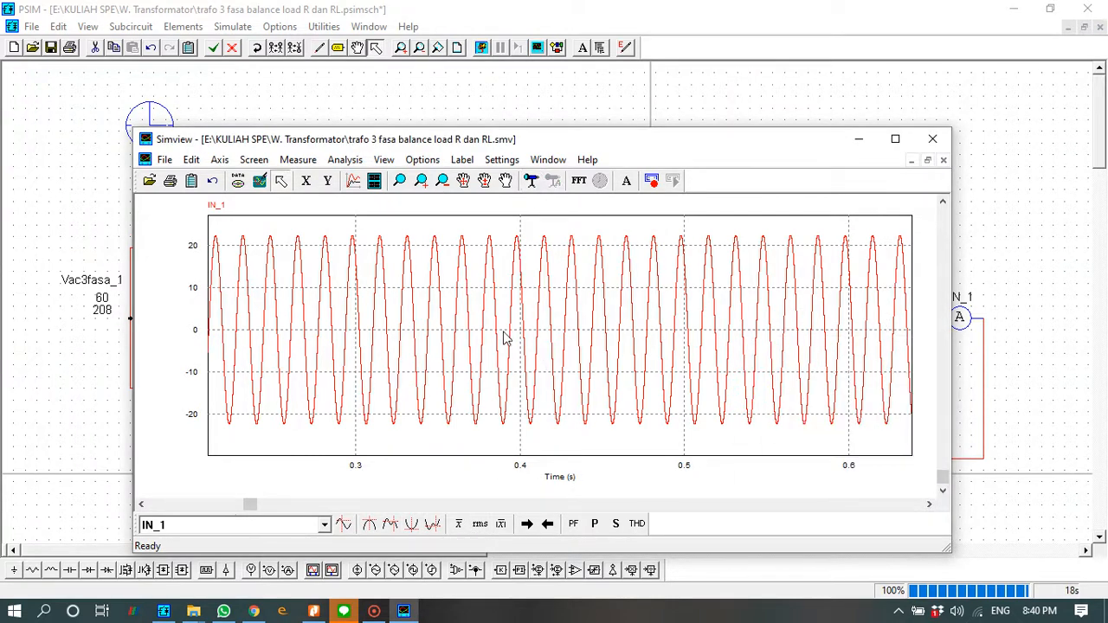
- Minimize Simview to examine the unbalanced loads in the schematic, recheck the IN_1 waveform, and close Simview
left_click(859, 140)
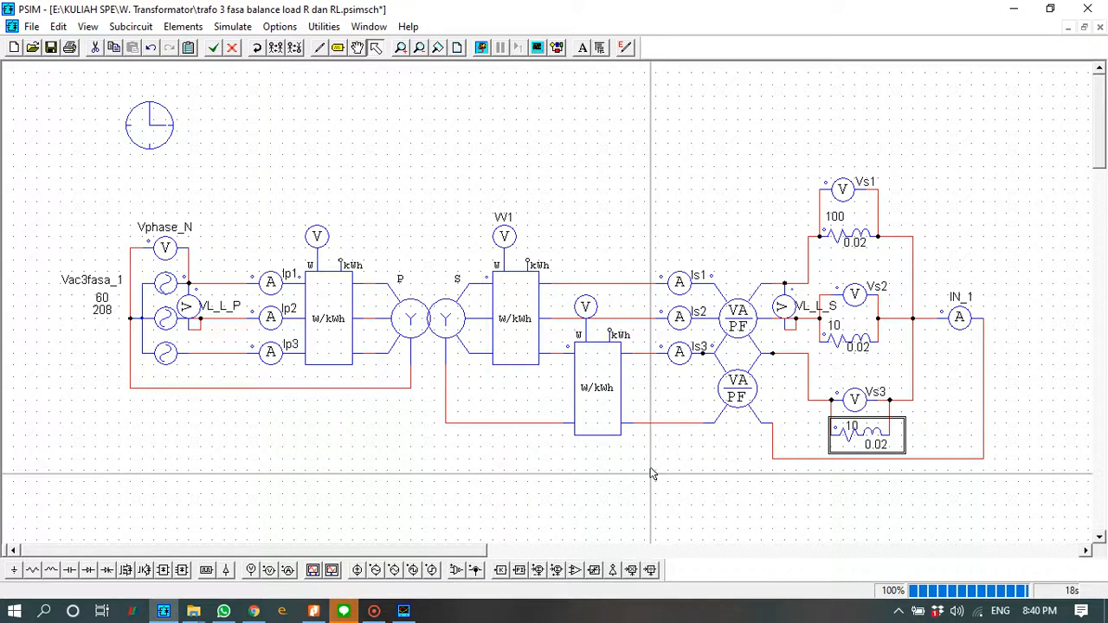
left_click(669, 490)
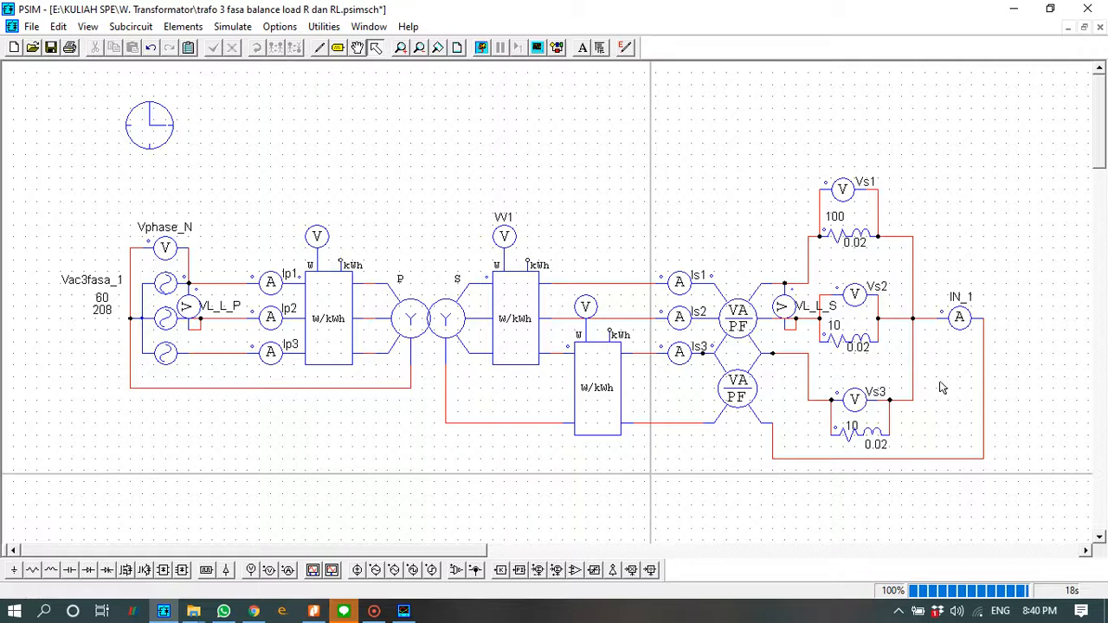
left_click(403, 611)
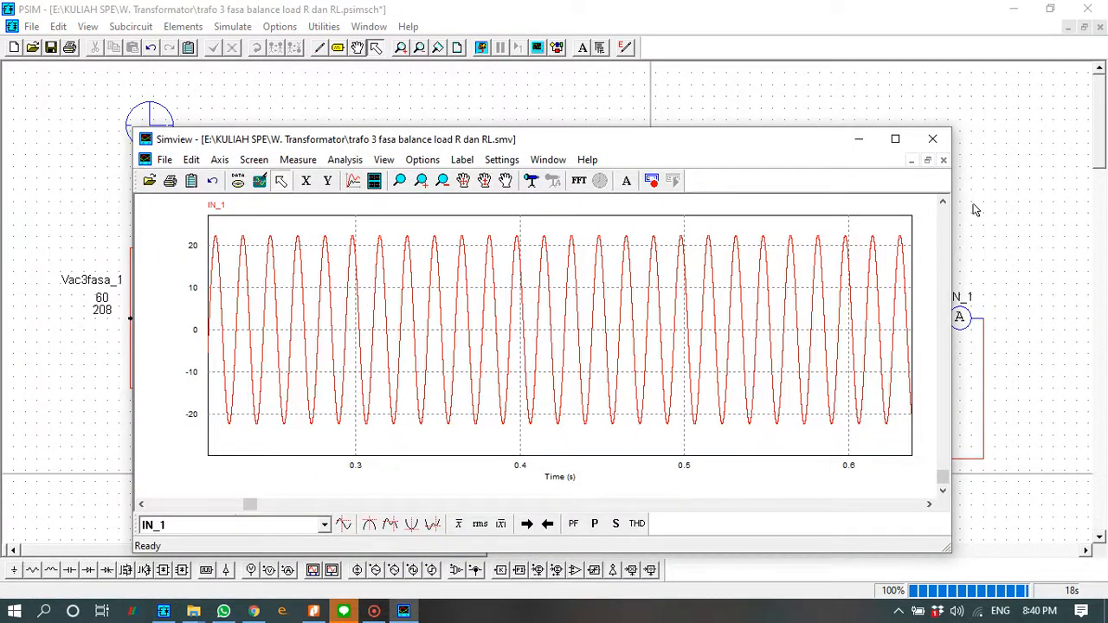
left_click(932, 139)
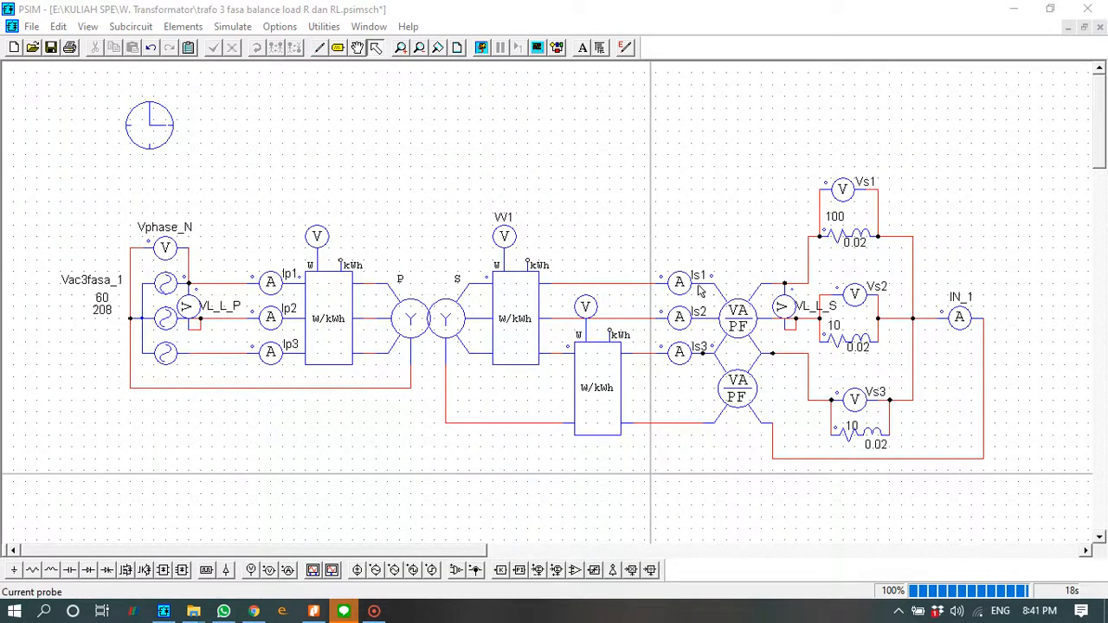
left_click_drag(844, 202, 856, 295)
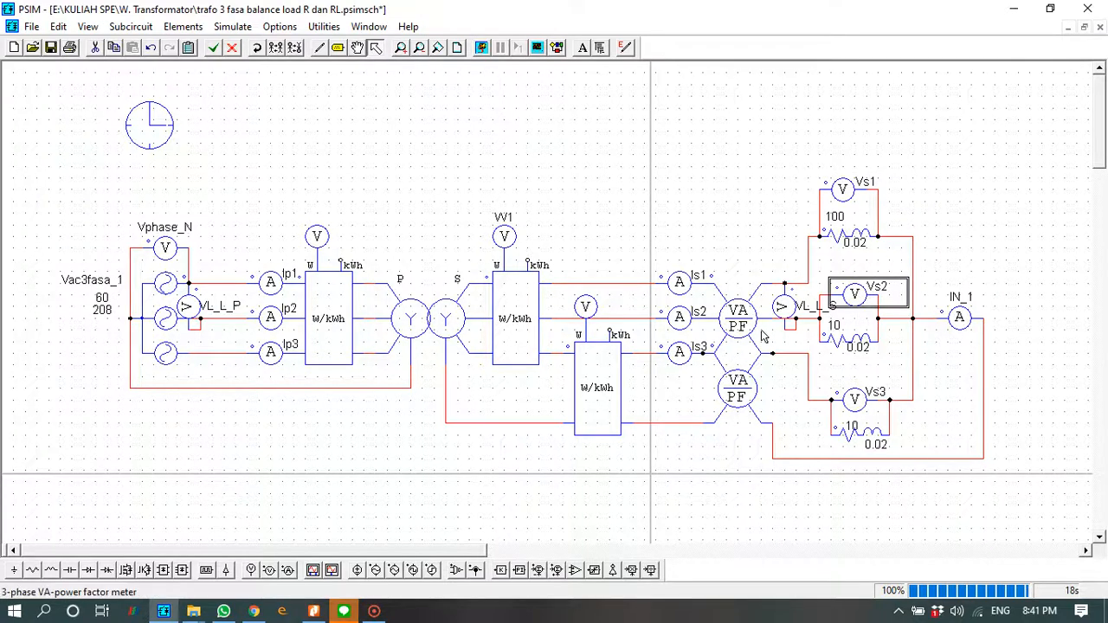
left_click(782, 309)
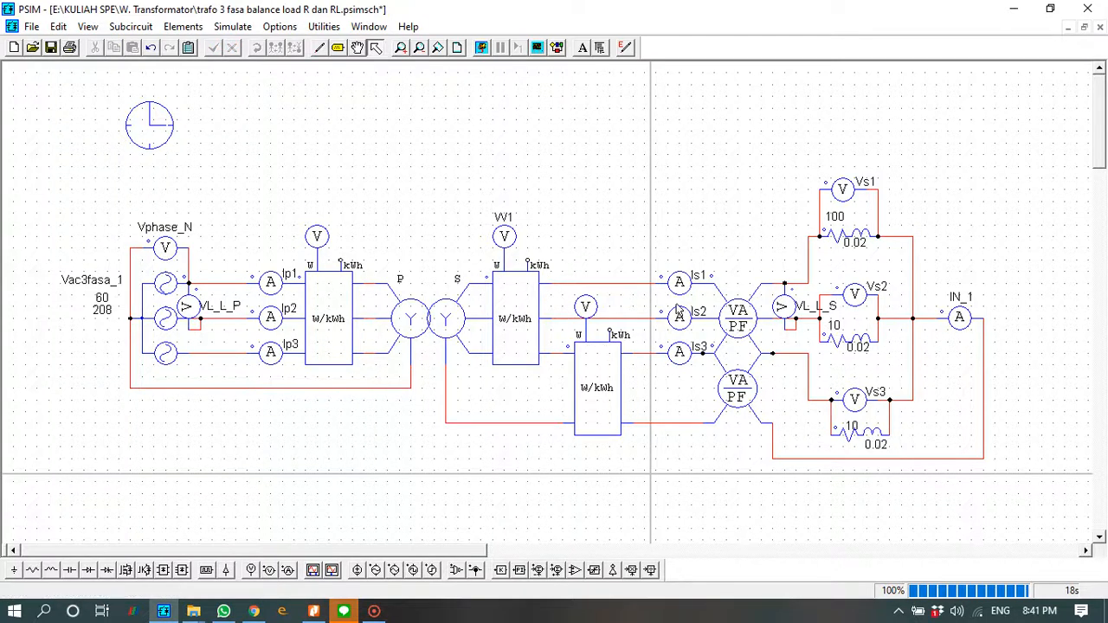
scroll(681, 310, "down", 5)
scroll(732, 311, "up", 5)
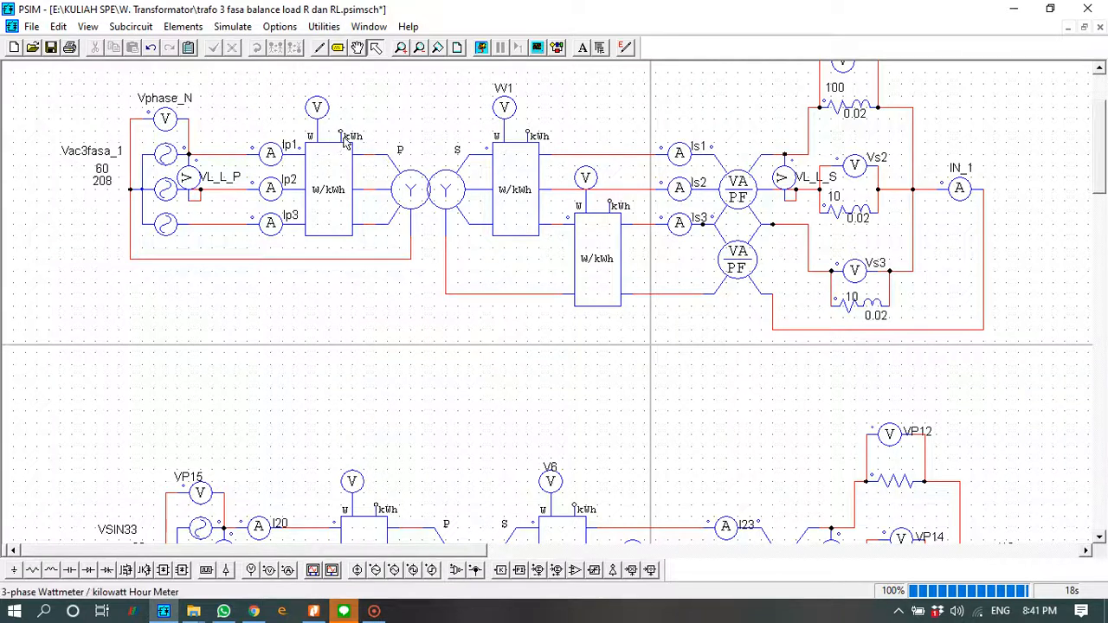
scroll(578, 369, "up", 3)
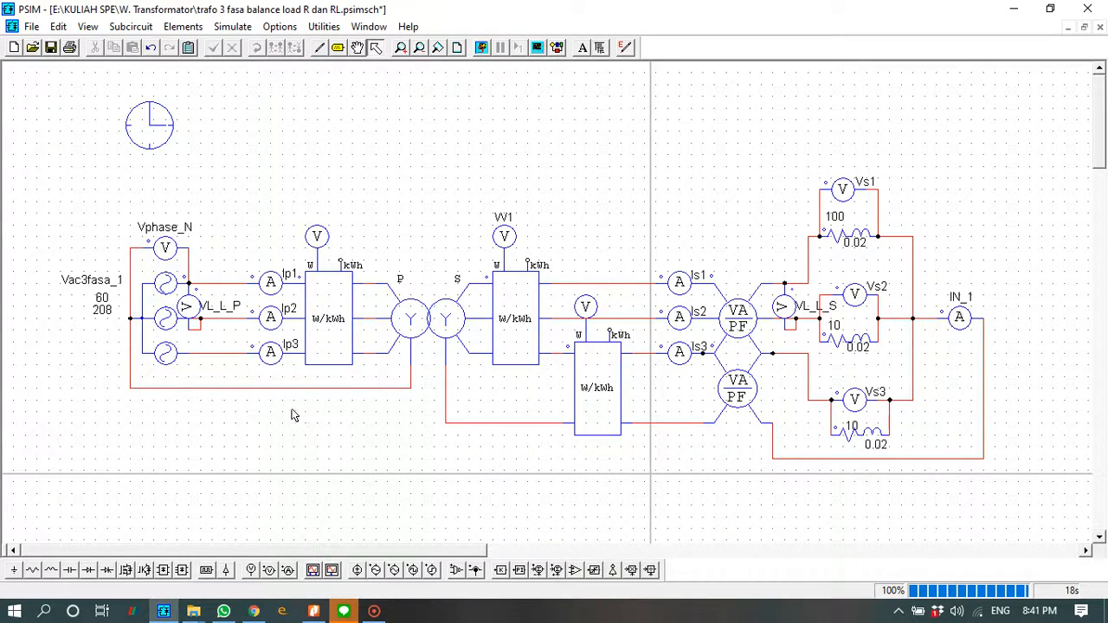
left_click(375, 611)
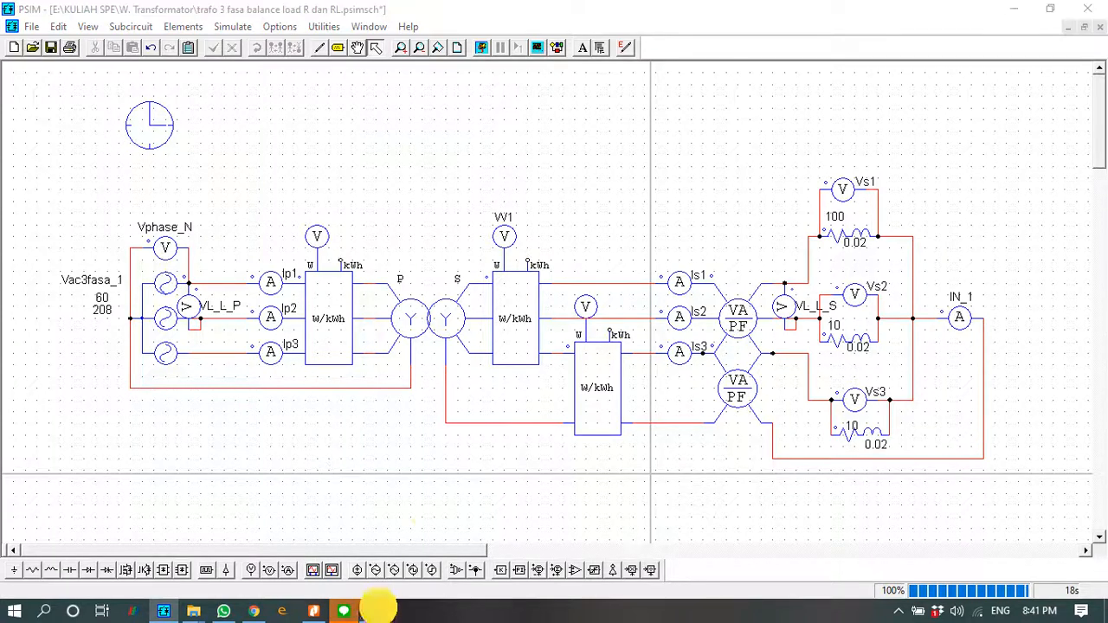